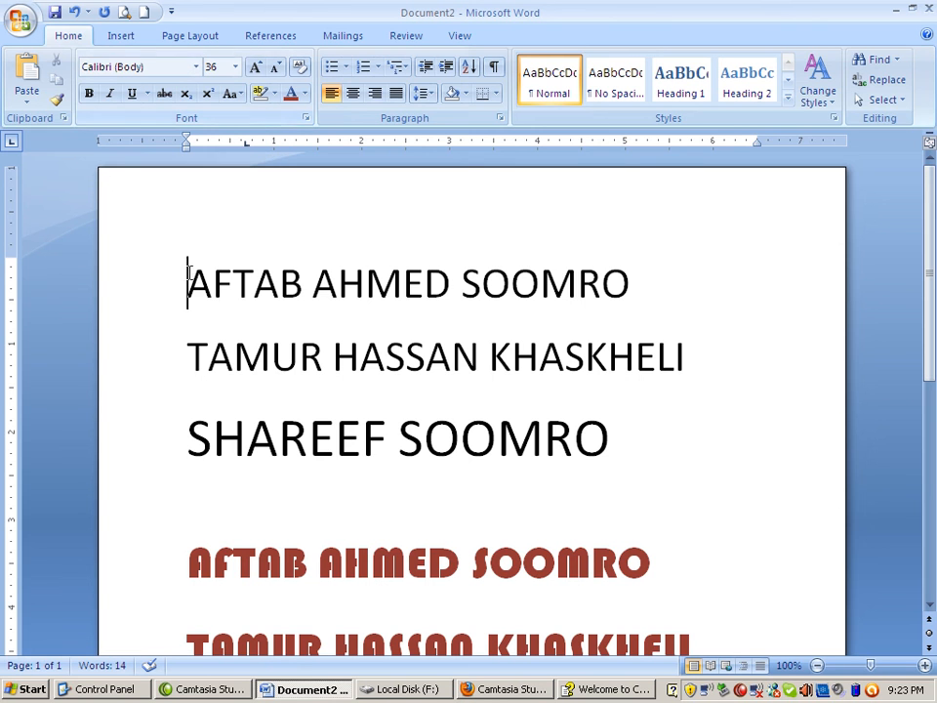
Select the first name line and preview the available fonts and font sizes on it without applying any
left_click_drag(188, 282, 515, 285)
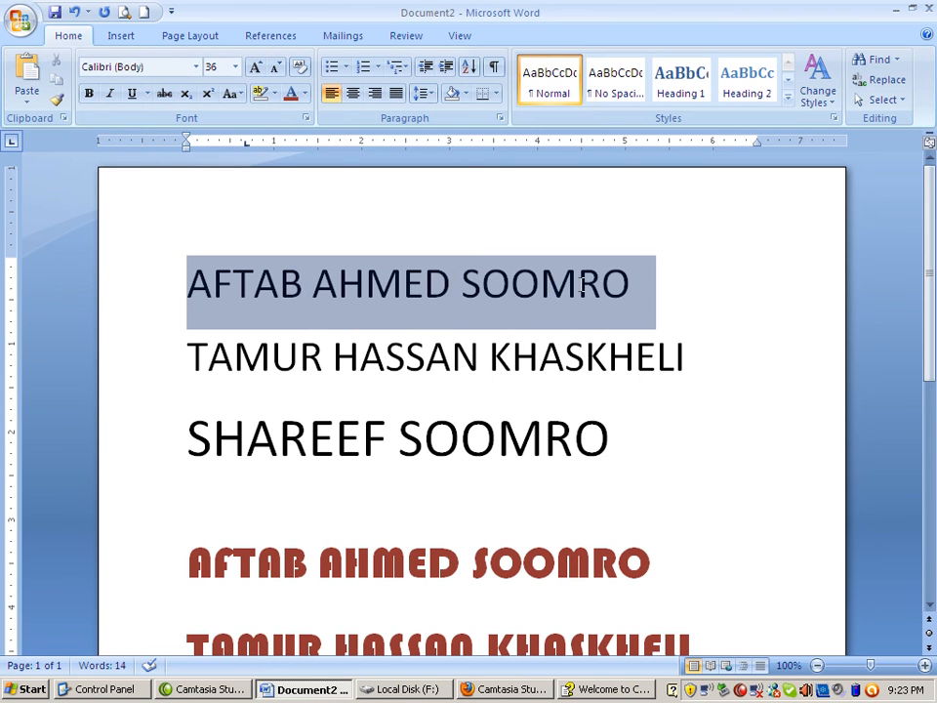
left_click(196, 67)
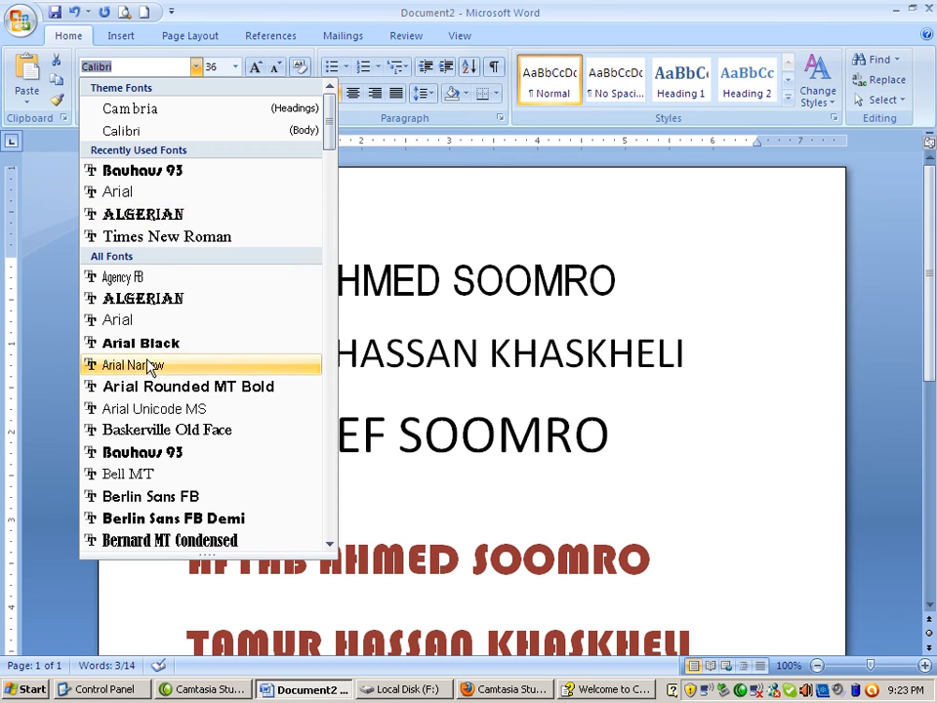
scroll(151, 362, "down", 6)
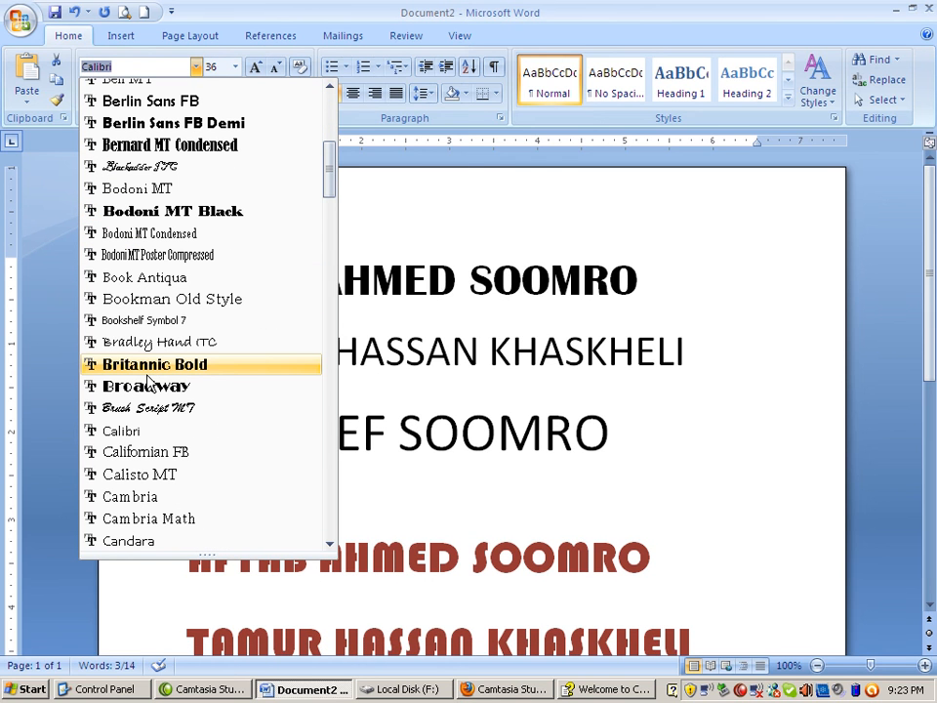
scroll(186, 459, "down", 7)
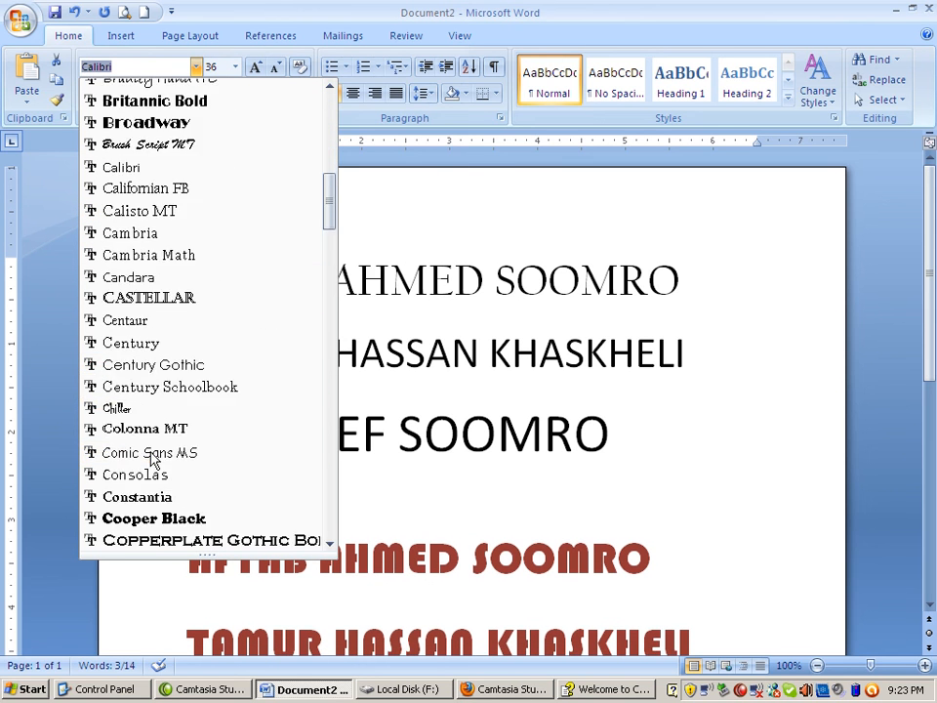
left_click(264, 16)
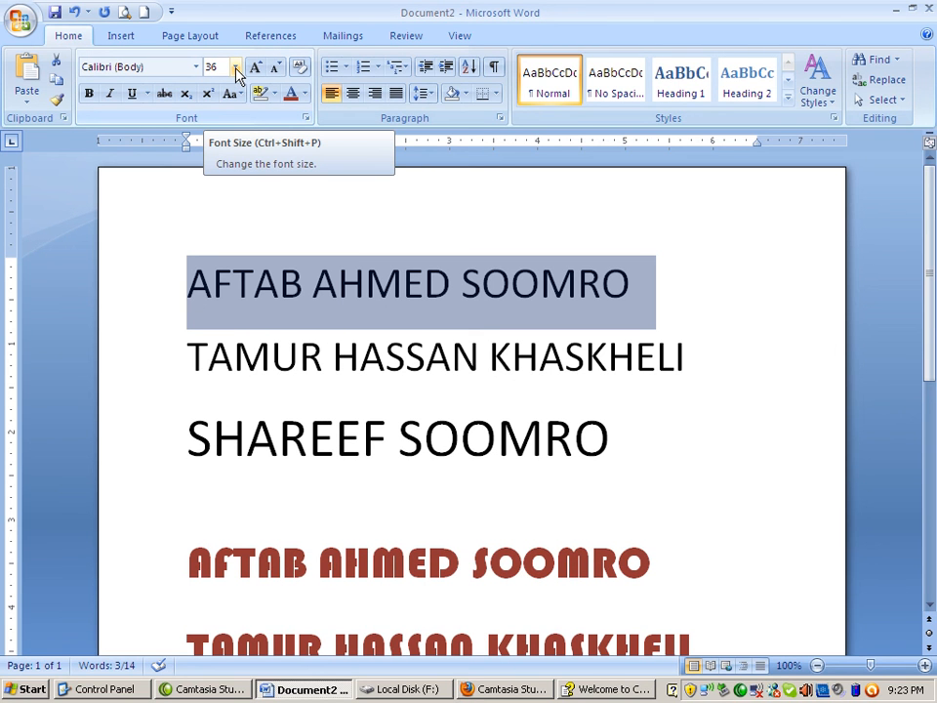
left_click(235, 66)
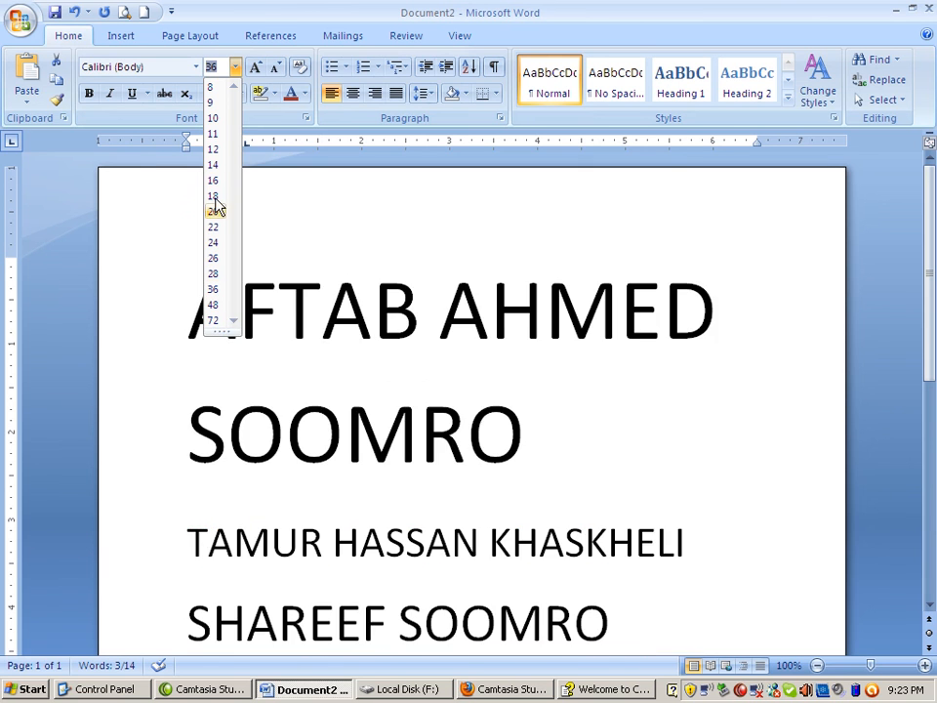
left_click(263, 14)
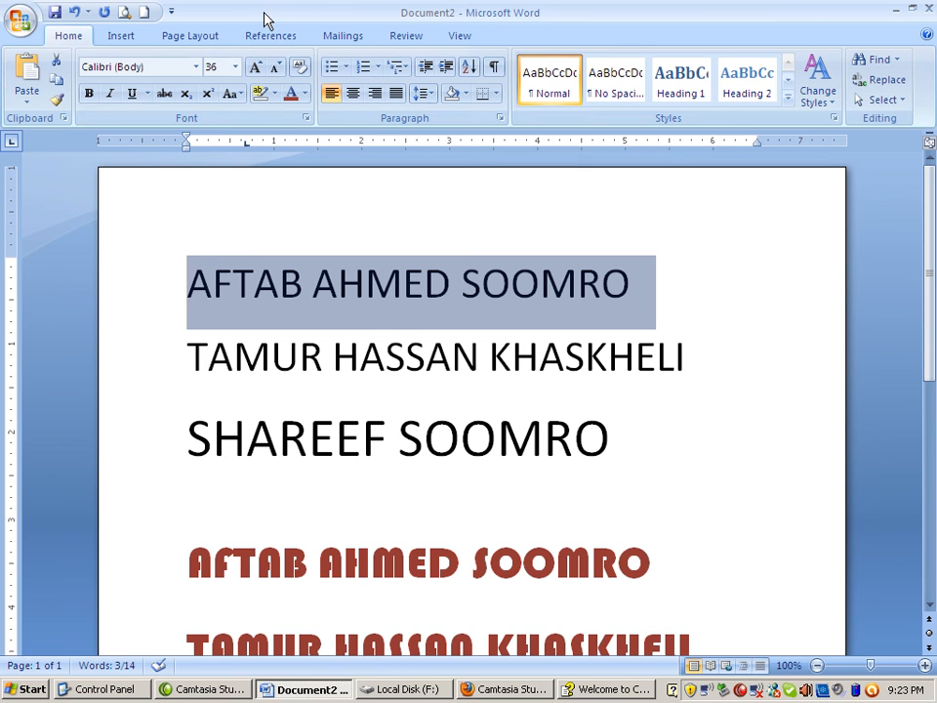
Grow the selected first line's font size step by step to 90 points
left_click(256, 68)
left_click(255, 68)
left_click(255, 68)
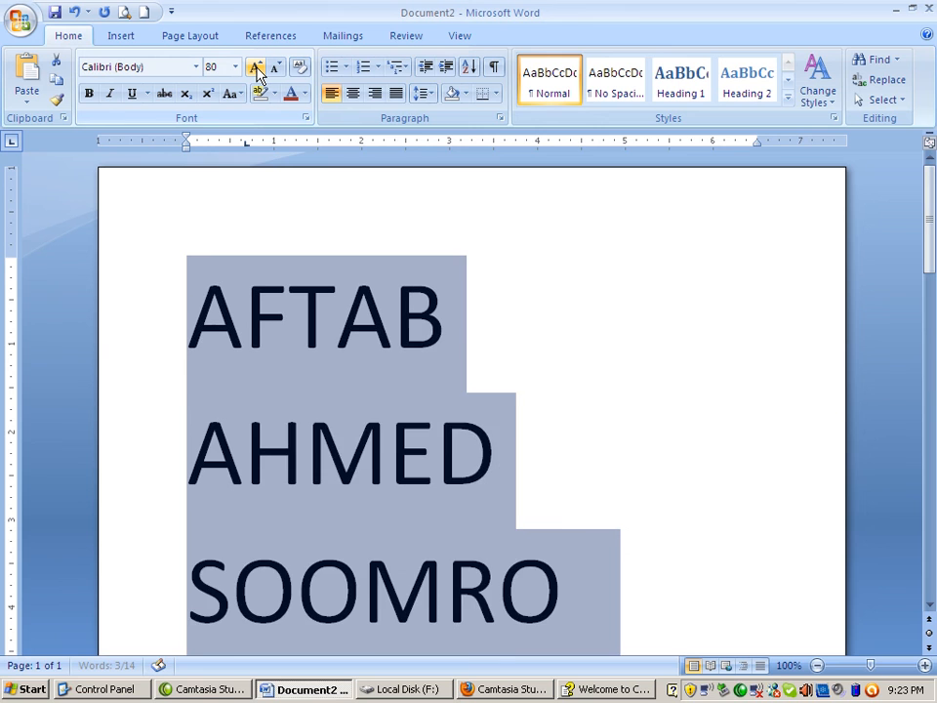
left_click(255, 69)
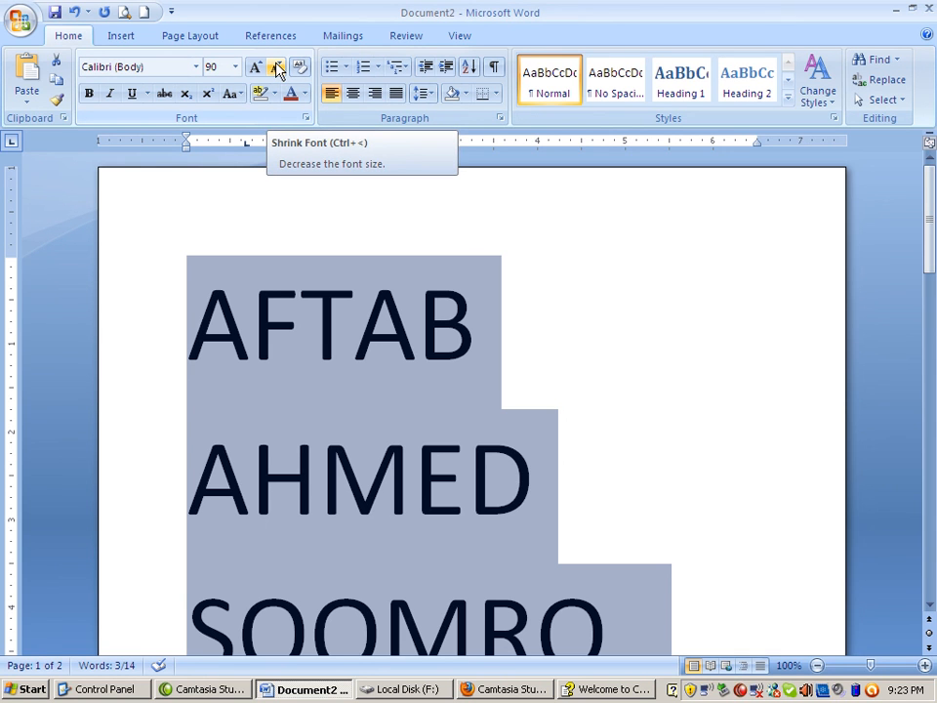
Shrink the selected first line's font size step by step to 26 points
left_click(277, 68)
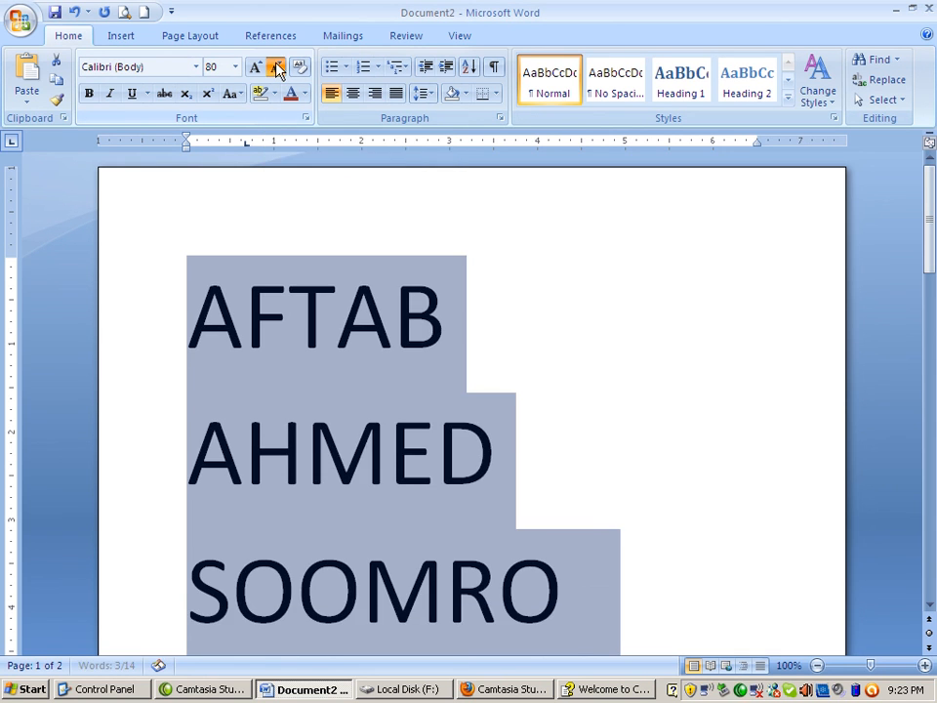
left_click(277, 69)
left_click(278, 69)
left_click(278, 68)
left_click(277, 68)
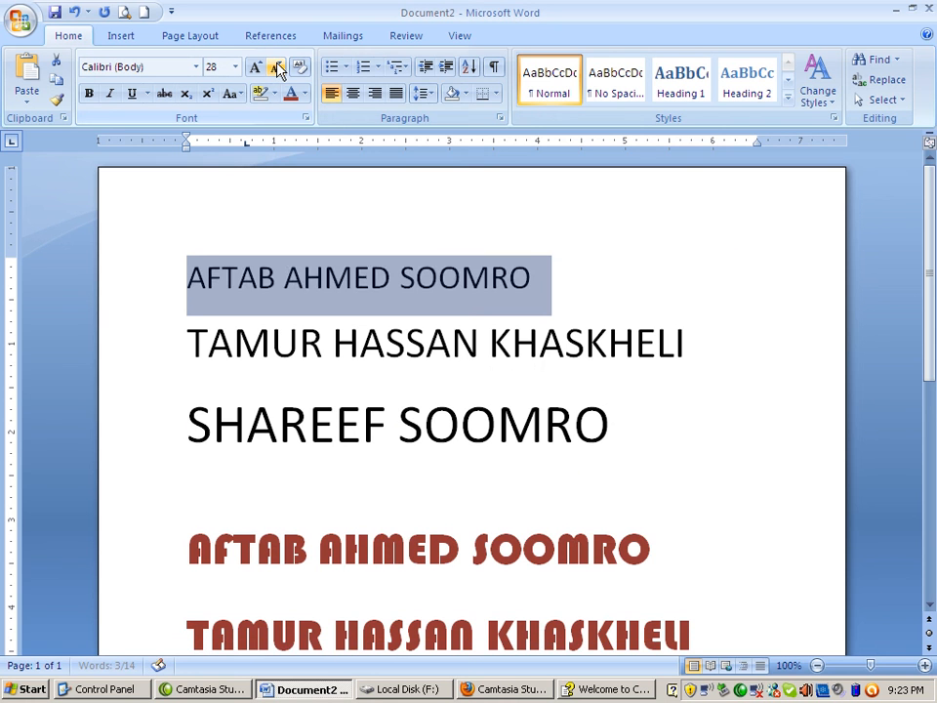
left_click(277, 68)
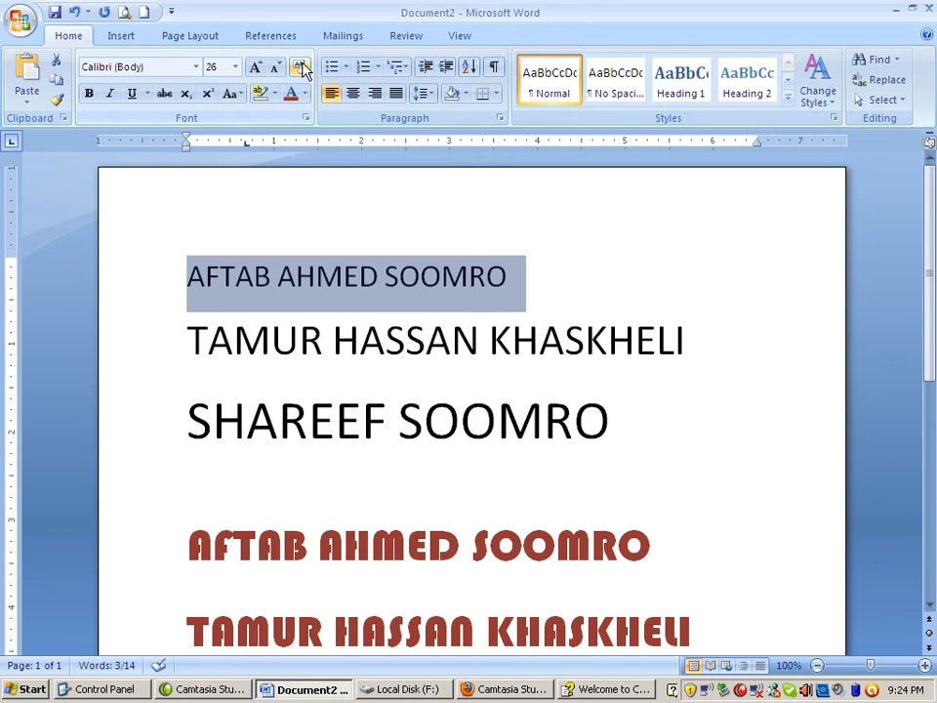
Clear all formatting from the first name line
left_click(300, 66)
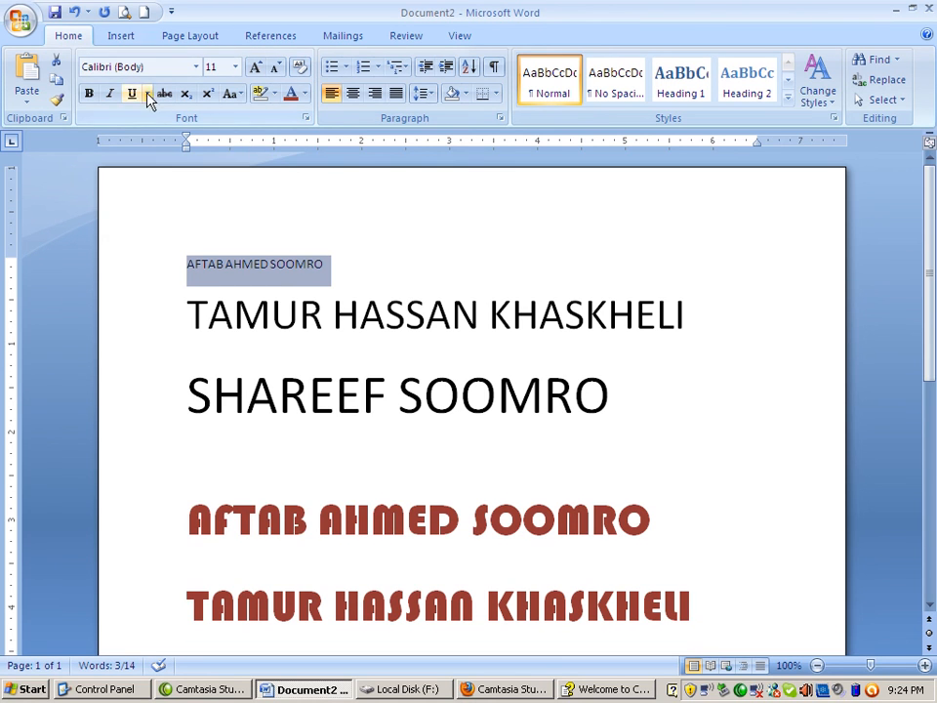
left_click(339, 269)
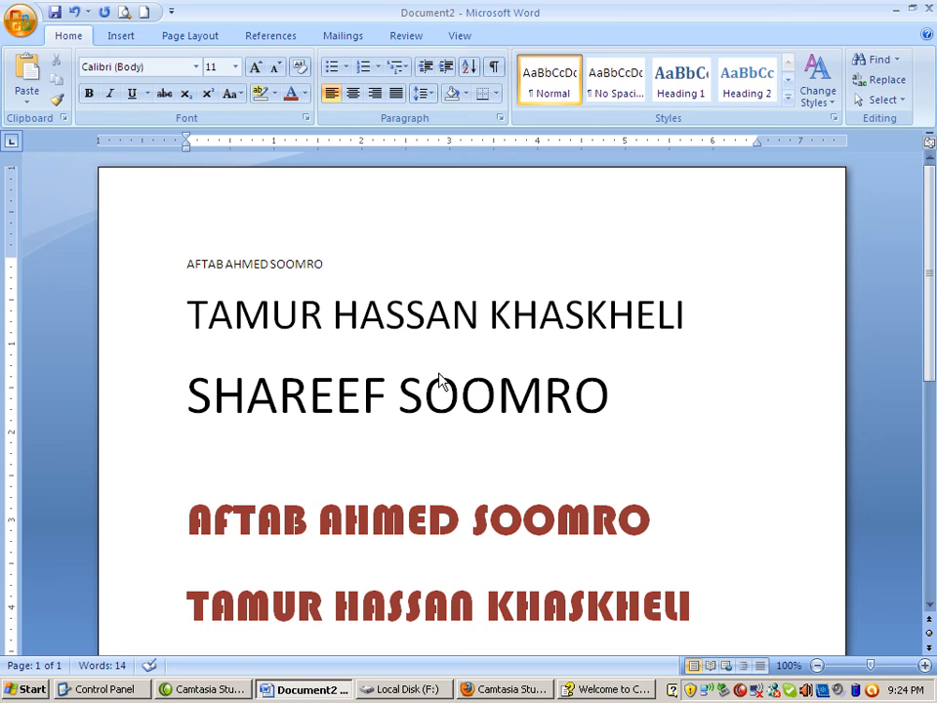
left_click(754, 603)
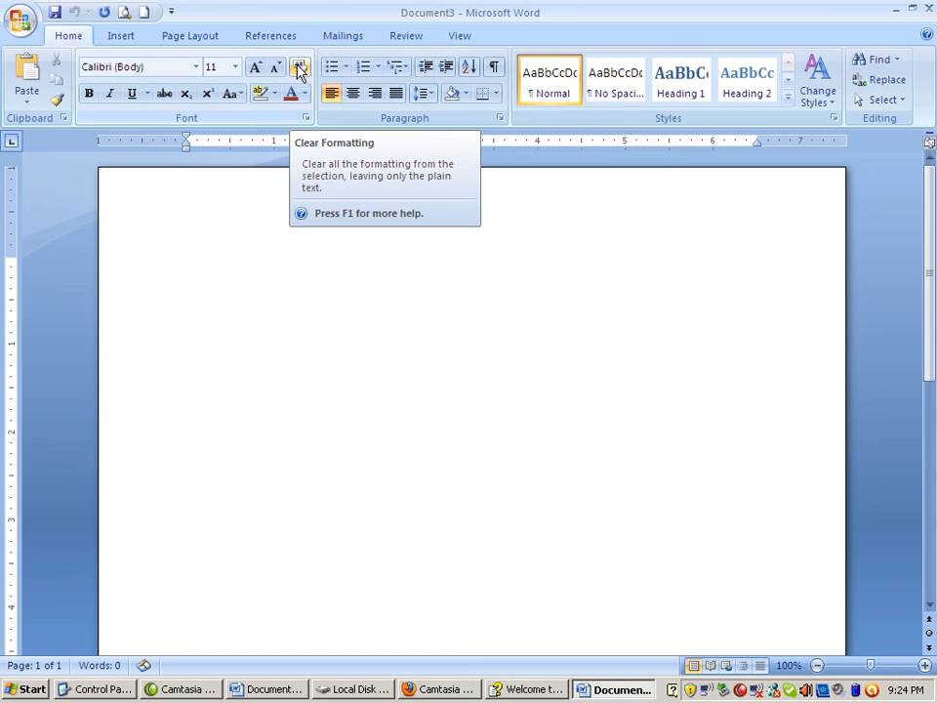
left_click(609, 689)
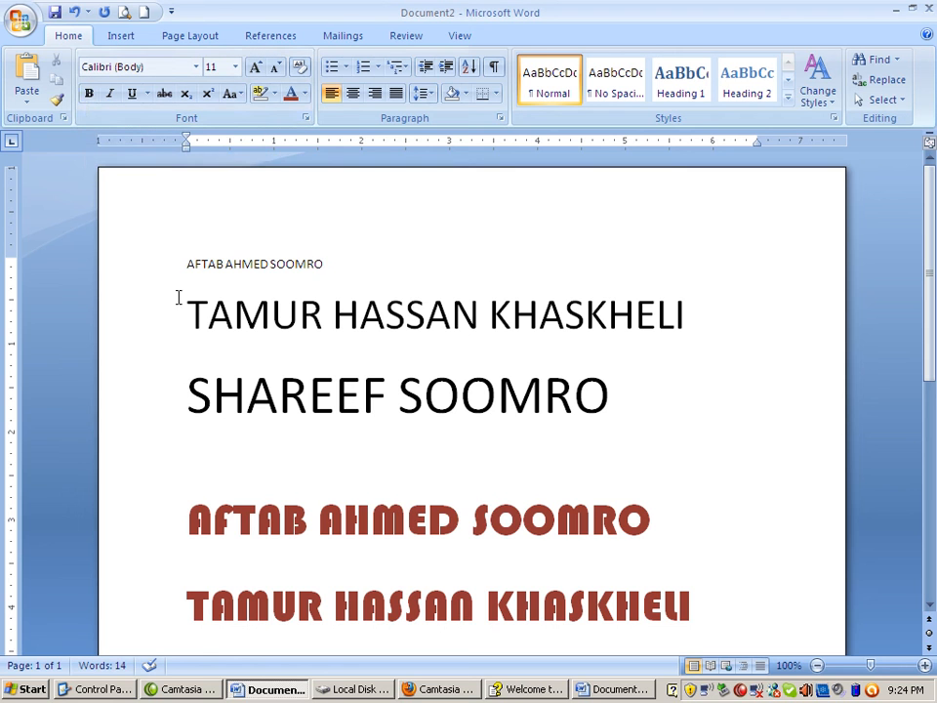
Select the small first name line and make it bold, italic and underlined
left_click(154, 267)
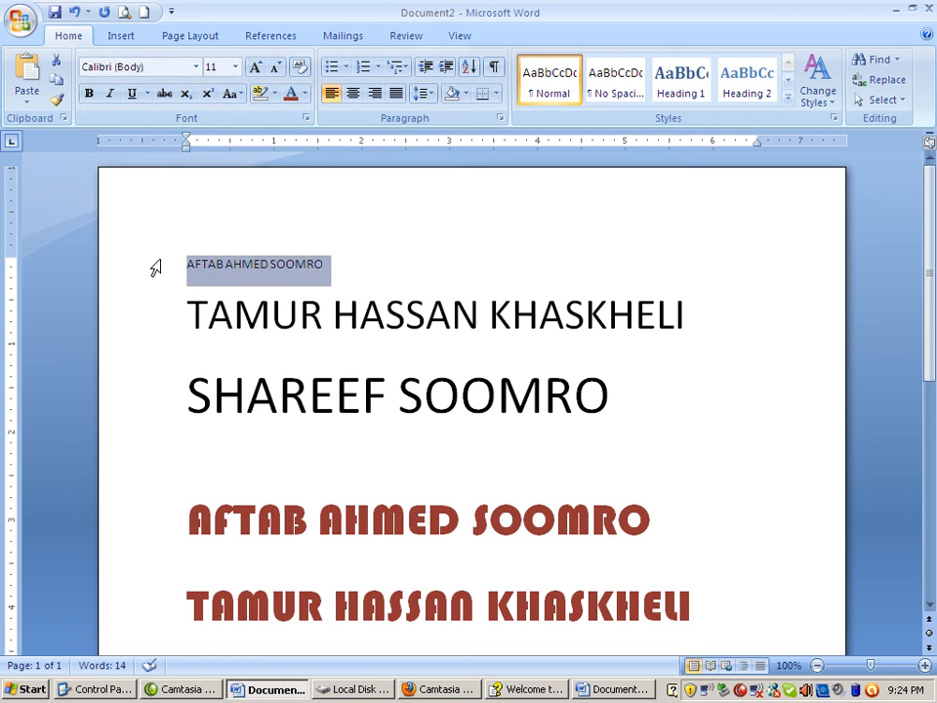
left_click(89, 94)
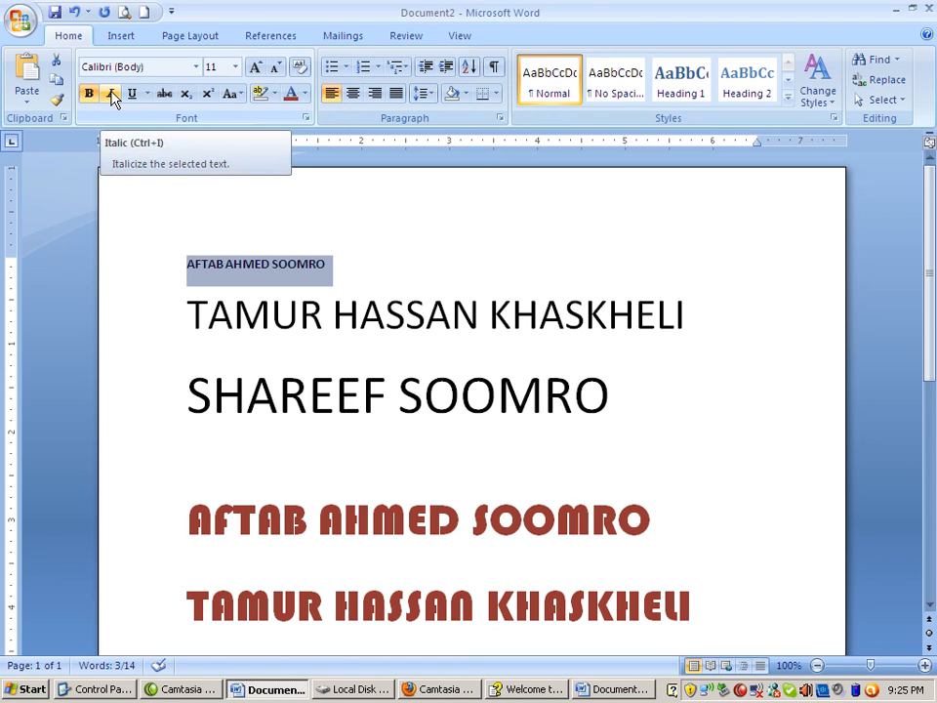
left_click(111, 93)
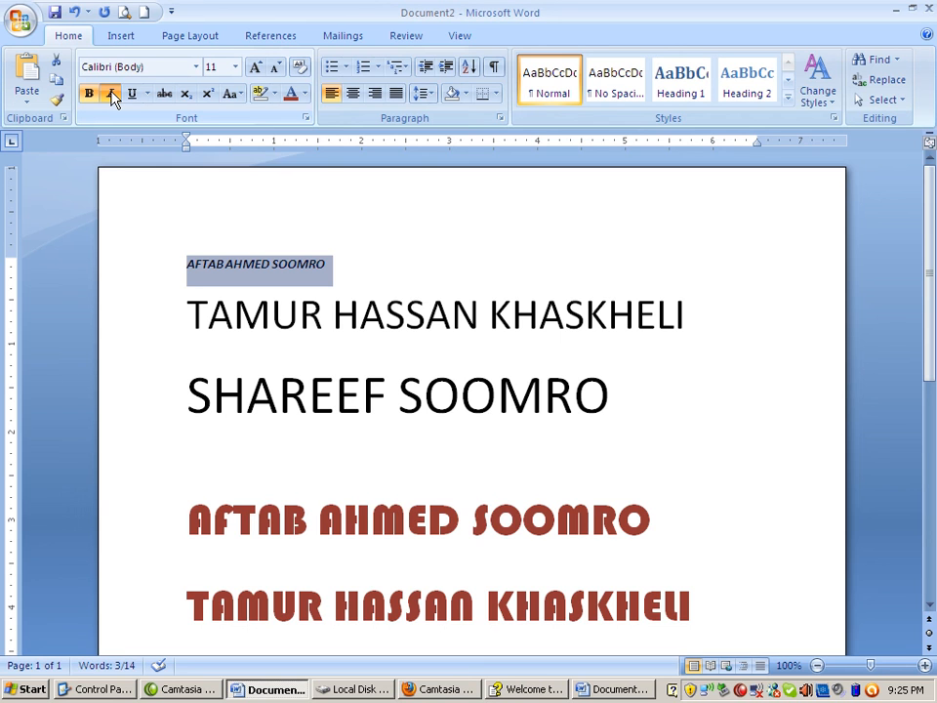
left_click(133, 95)
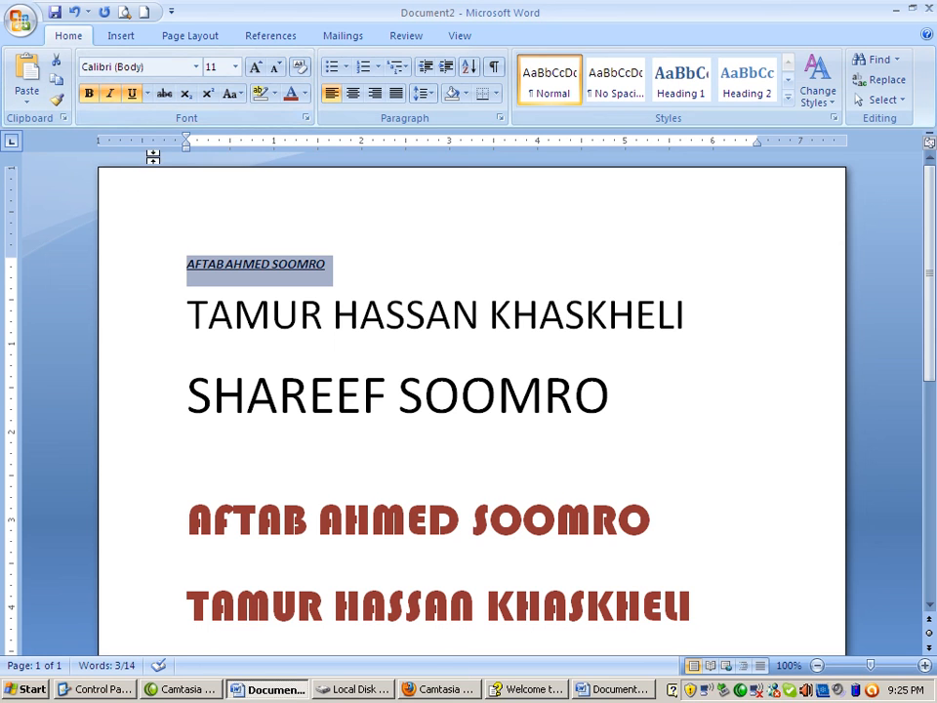
Remove the italic, bold and underline formatting from the first name line
left_click(111, 97)
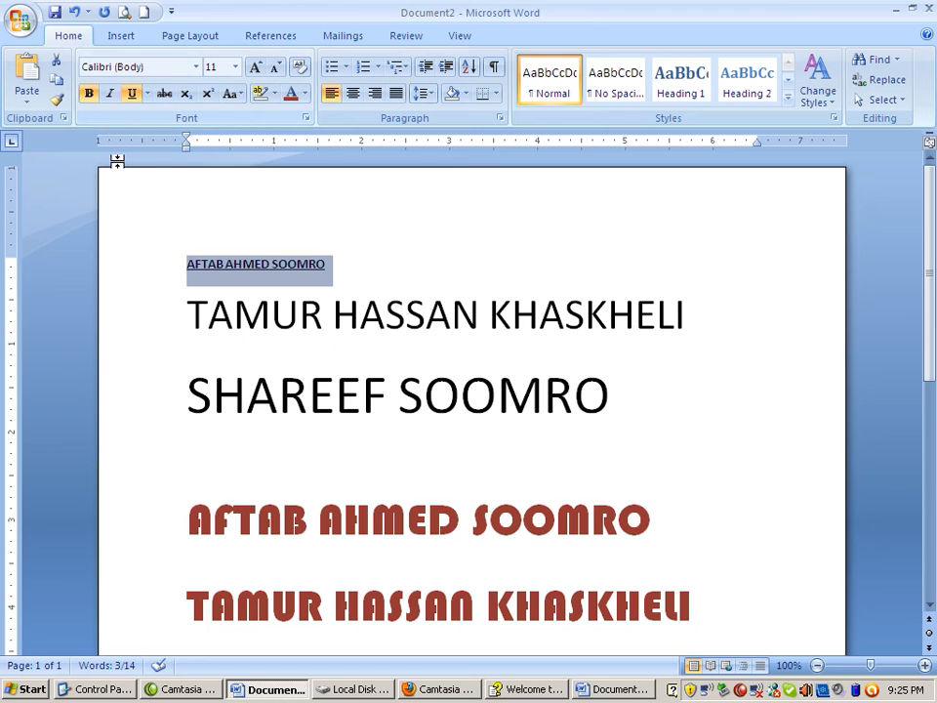
left_click(87, 92)
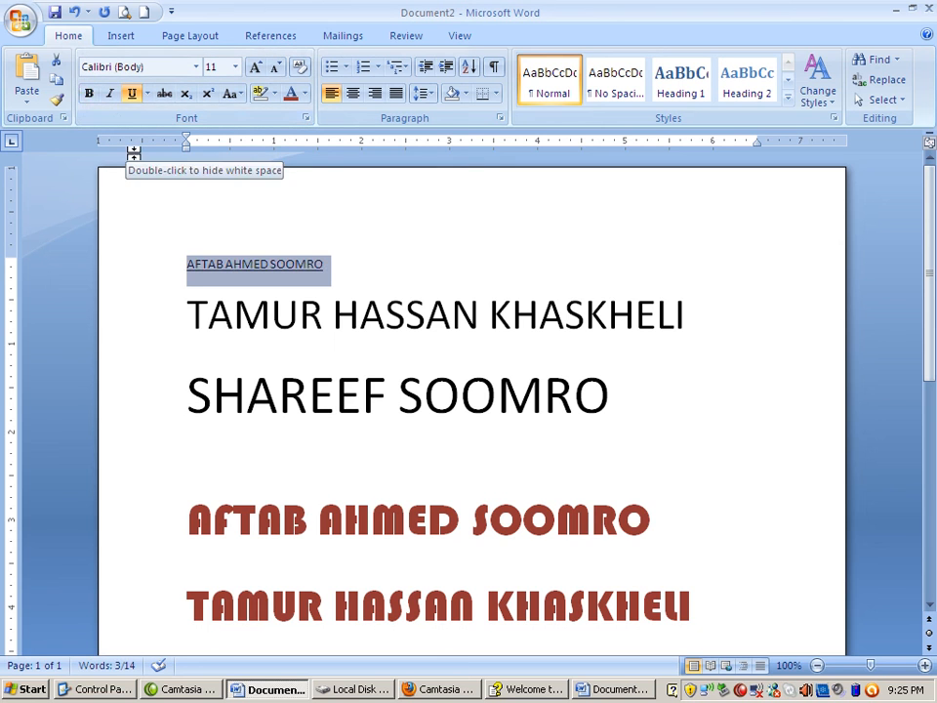
left_click(132, 93)
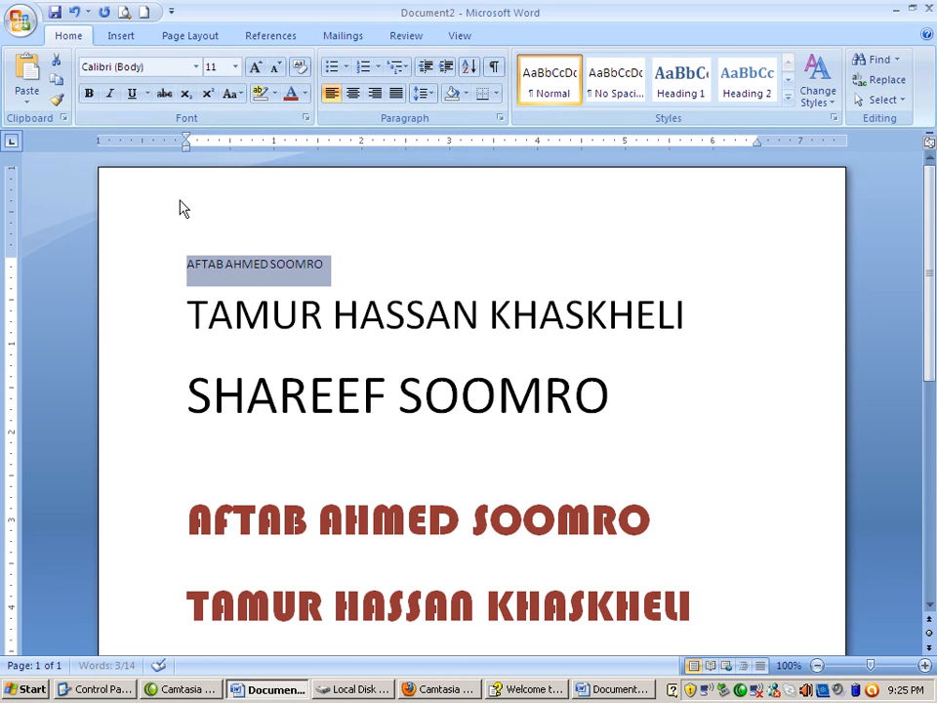
left_click(87, 98)
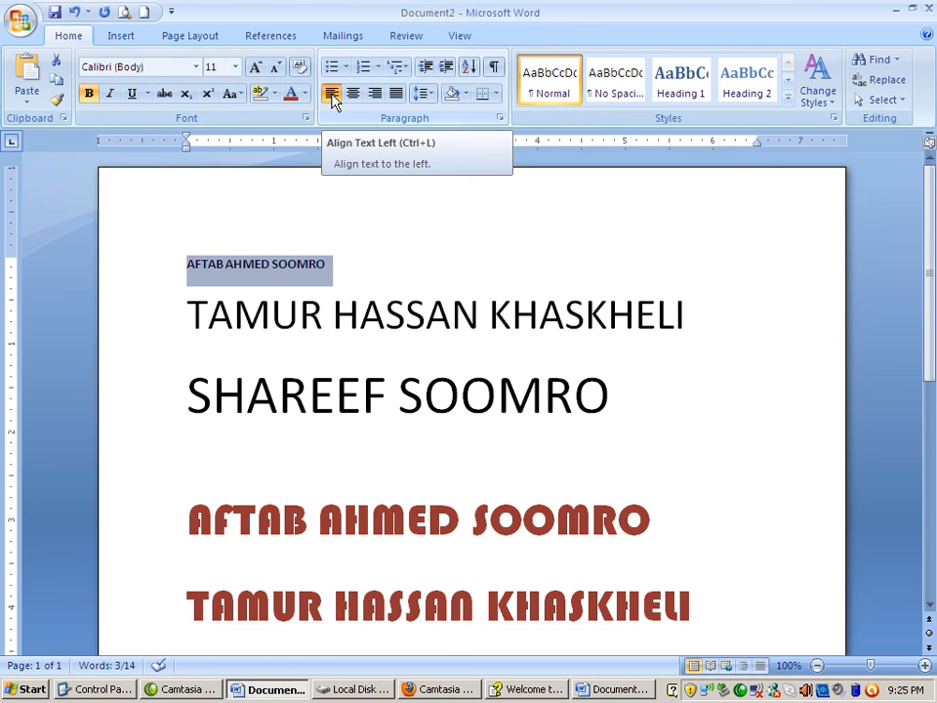
Apply a double wavy underline style to the first name line through the full font settings
left_click(149, 95)
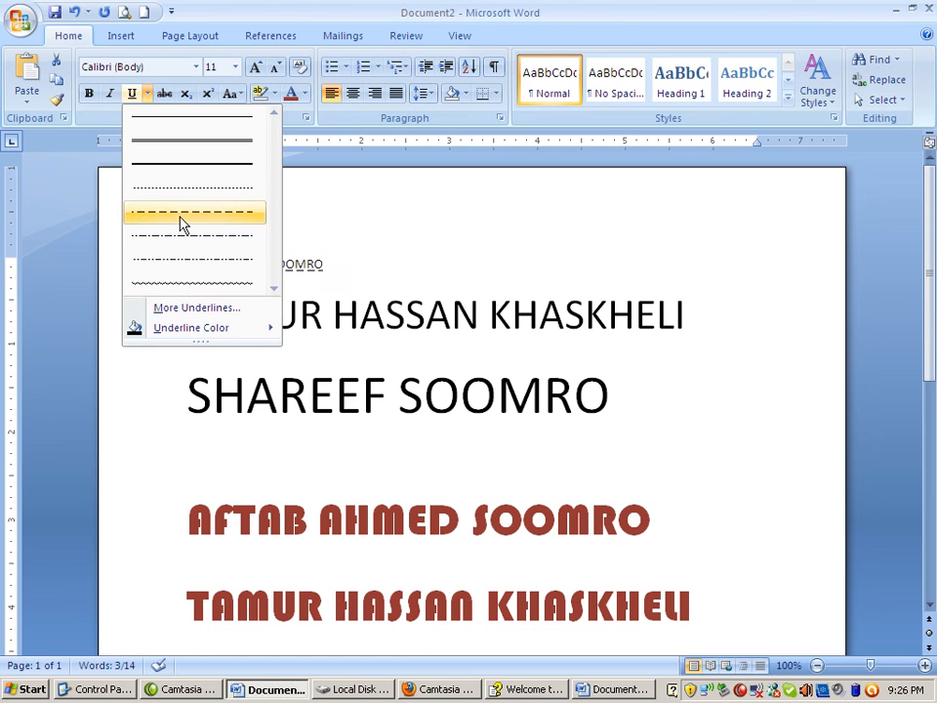
left_click(189, 307)
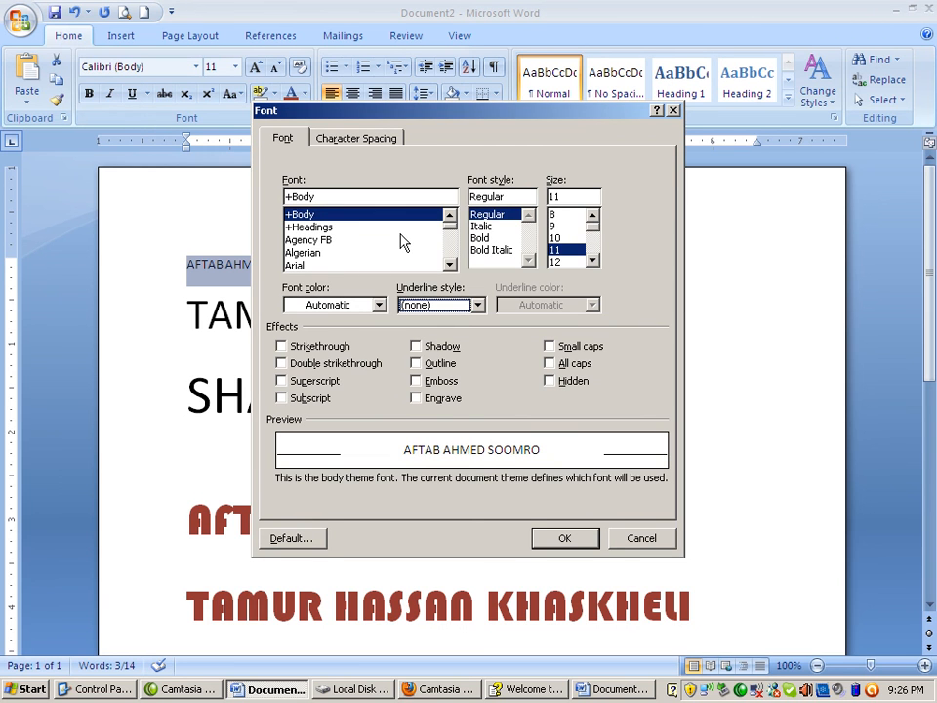
left_click(478, 304)
scroll(446, 380, "down", 4)
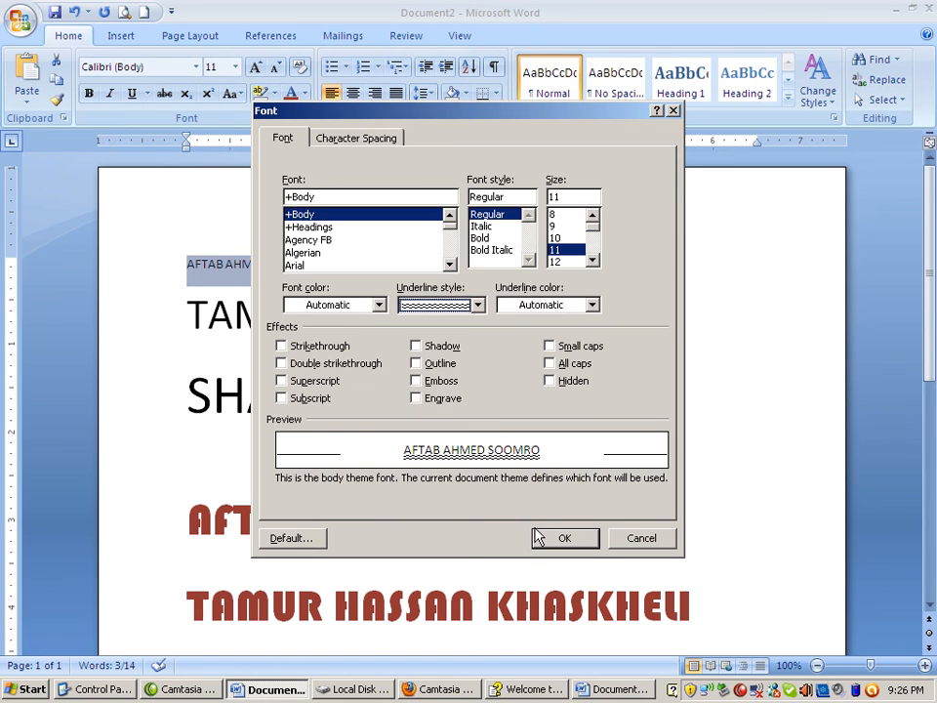
left_click(562, 538)
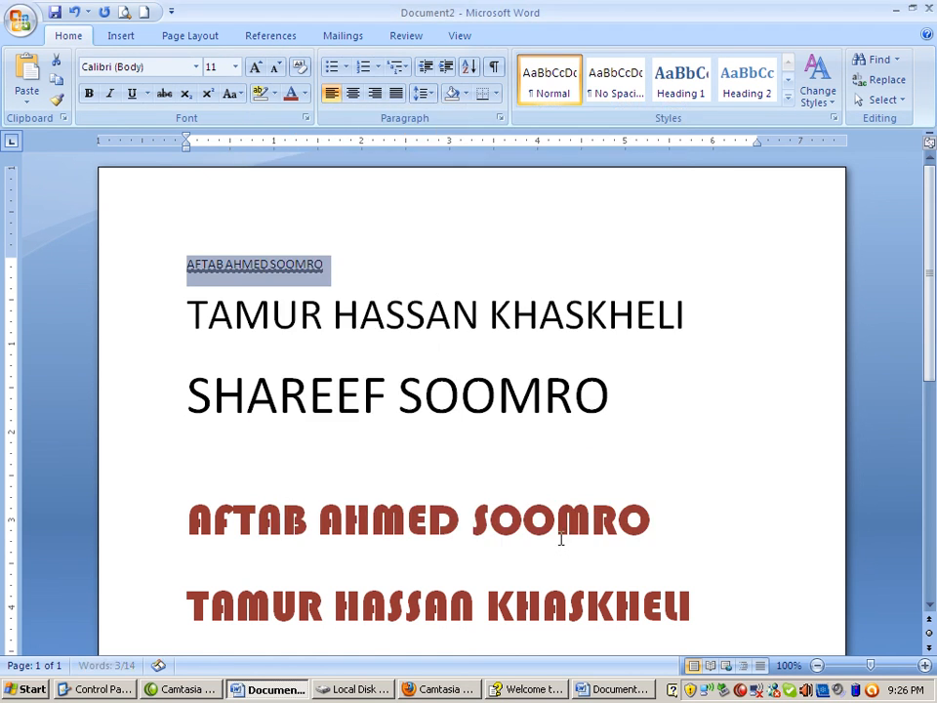
Grow the first name line's font size step by step to 48 points
left_click(254, 68)
left_click(254, 68)
left_click(253, 68)
left_click(254, 68)
left_click(254, 68)
left_click(254, 68)
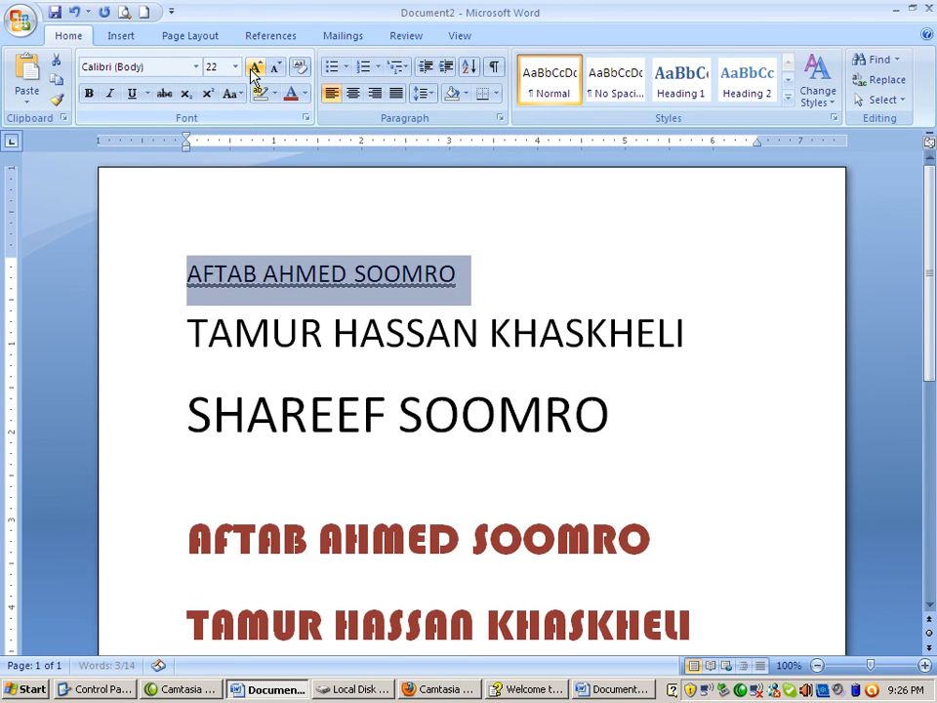
left_click(254, 68)
left_click(254, 69)
left_click(254, 68)
left_click(254, 69)
left_click(253, 68)
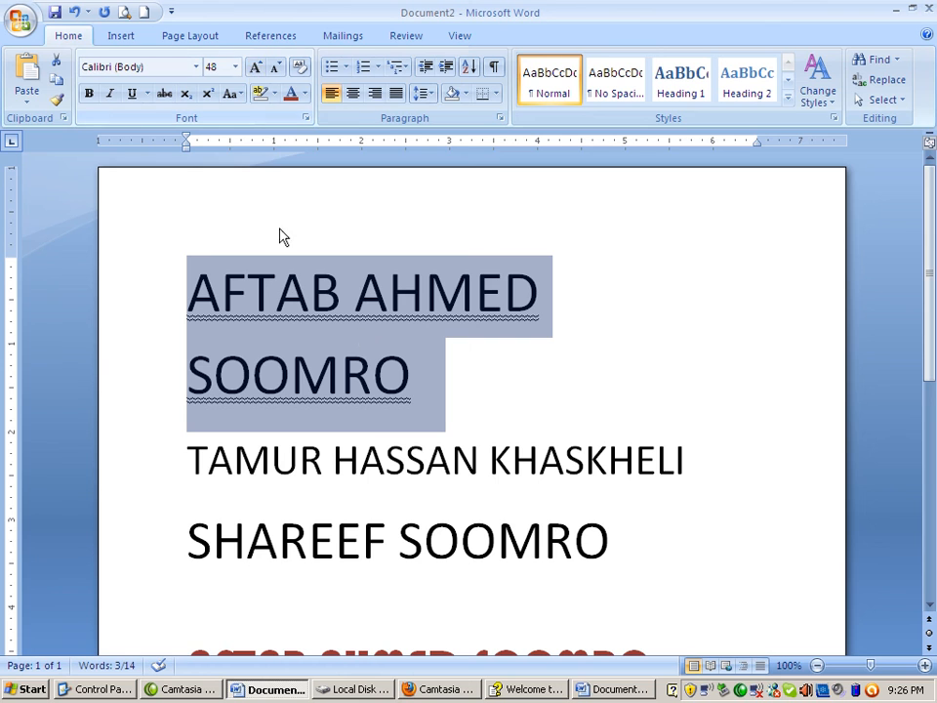
Remove the wavy underline from the first name line, and turn strikethrough on and back off for it
left_click(148, 95)
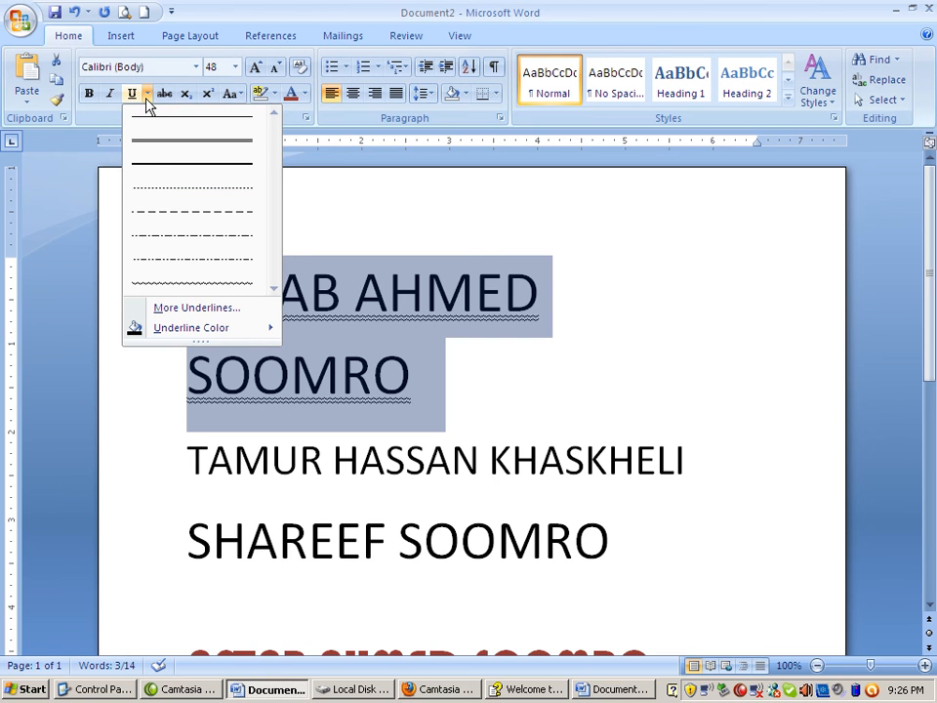
left_click(133, 95)
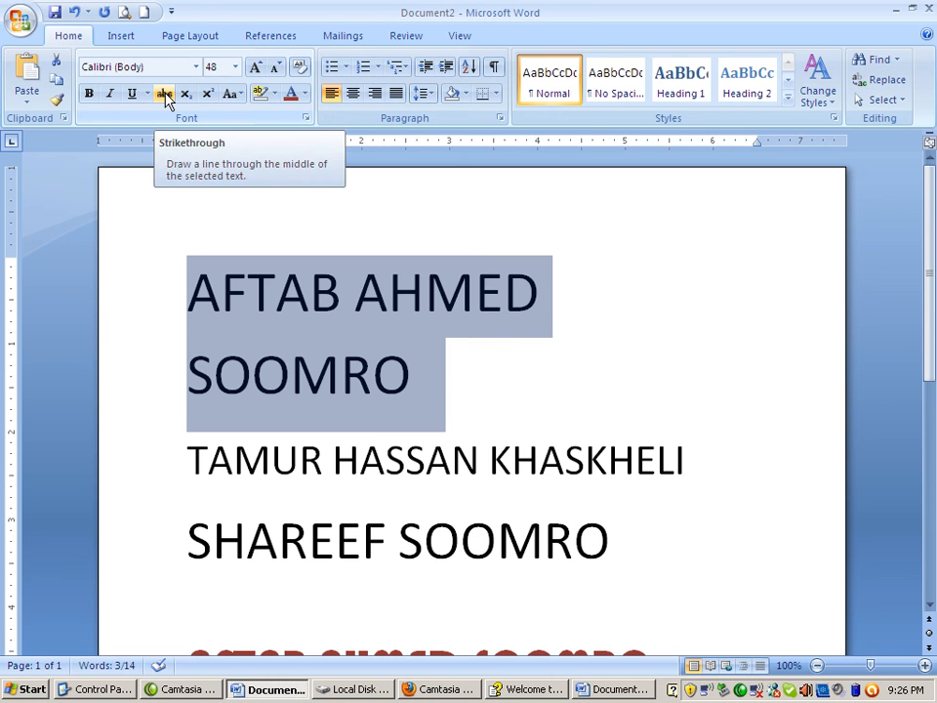
left_click(165, 95)
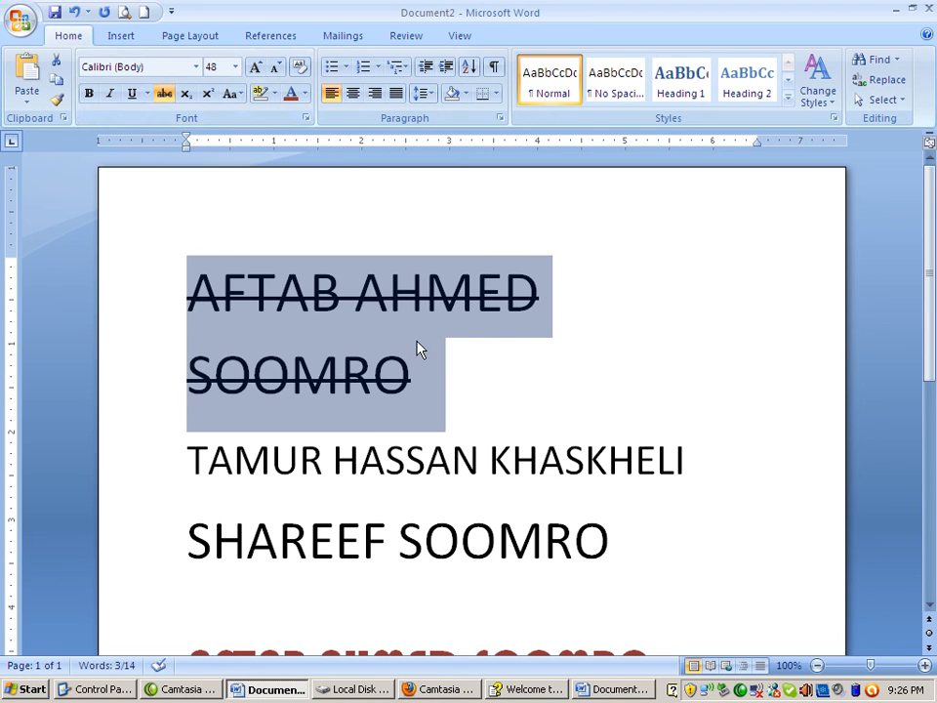
left_click(164, 95)
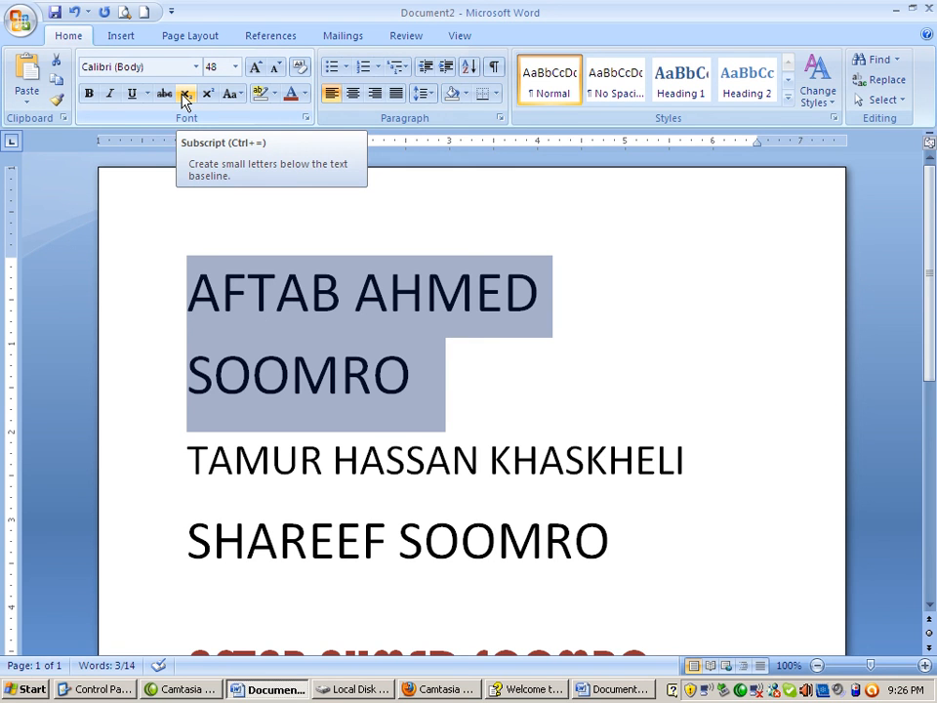
Enter H2O on the empty line below the third plain name line and add a line break after it
left_click(282, 382)
scroll(278, 381, "down", 3)
left_click(230, 470)
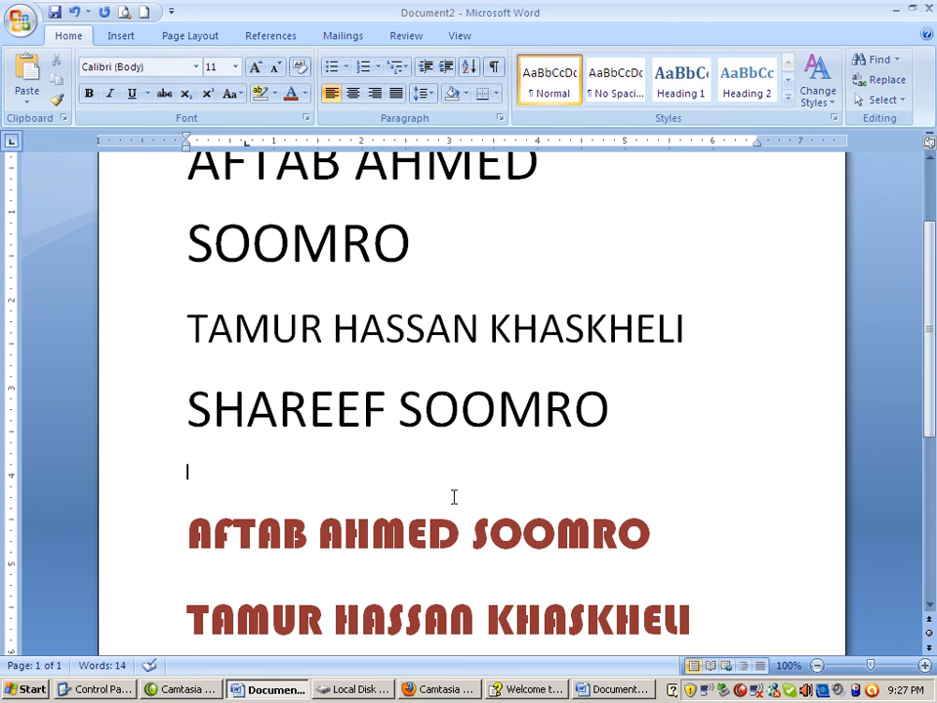
type("H2O")
key("Return")
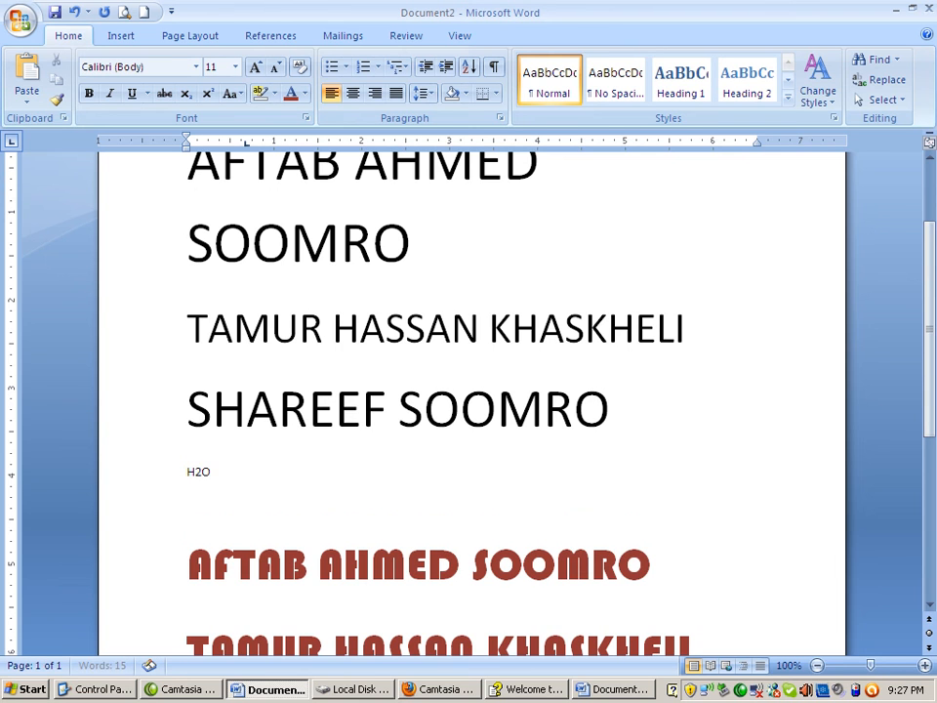
Format the 2 in H2O as subscript
key("Up")
left_click_drag(194, 472, 201, 473)
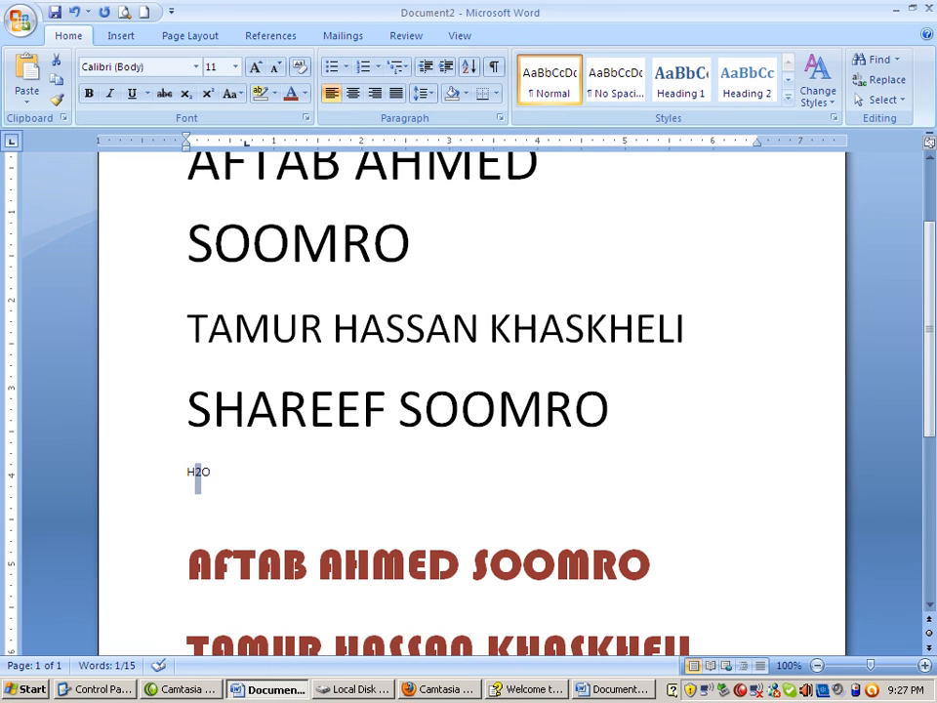
left_click(185, 93)
Grow the font size of the whole H2O line step by step to 80 points
left_click(156, 483)
left_click(254, 69)
left_click(254, 68)
left_click(254, 68)
left_click(253, 68)
left_click(254, 68)
left_click(254, 68)
left_click(254, 68)
left_click(253, 69)
left_click(254, 69)
left_click(254, 68)
left_click(253, 69)
left_click(254, 68)
left_click(253, 69)
left_click(492, 569)
Turn off the subscript on the 2 in the enlarged H2O, and apply it again
left_click_drag(248, 540, 278, 540)
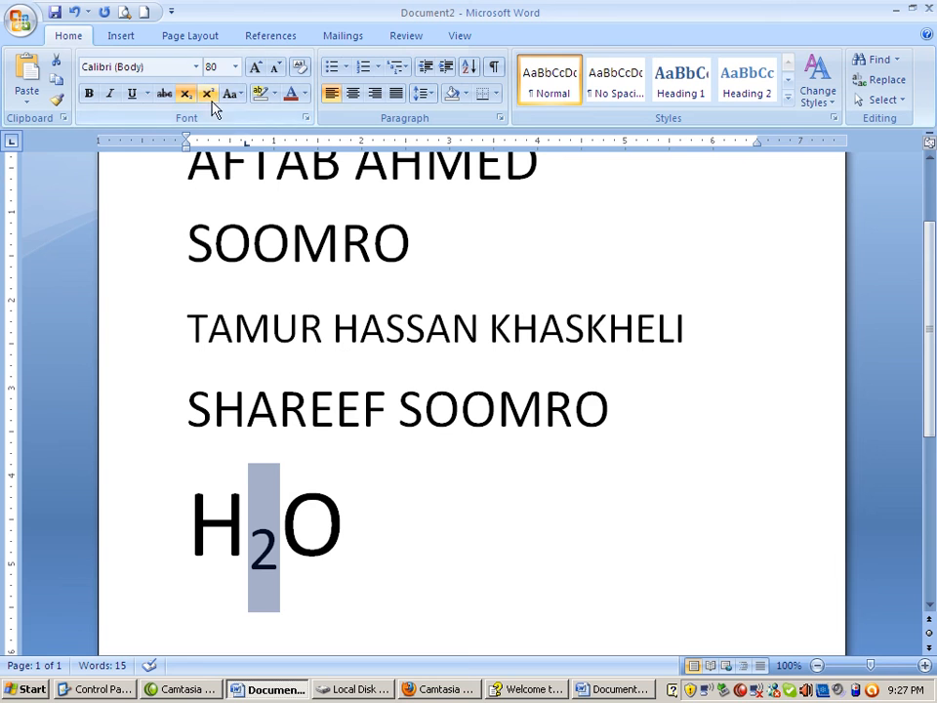
left_click(186, 94)
left_click(485, 600)
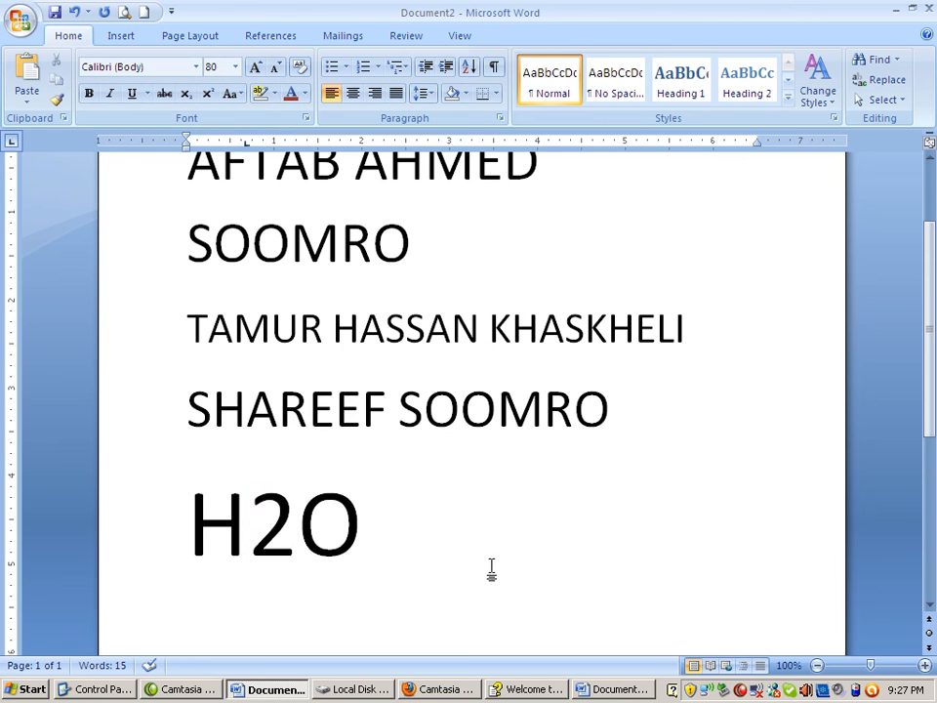
left_click(253, 517)
left_click_drag(253, 518, 293, 522)
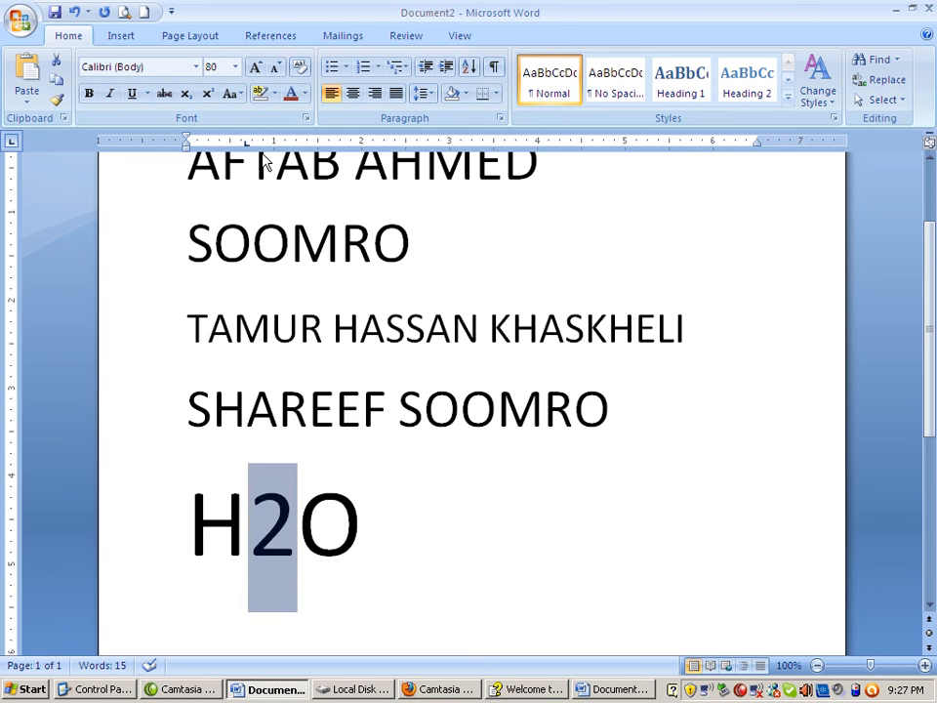
left_click(186, 94)
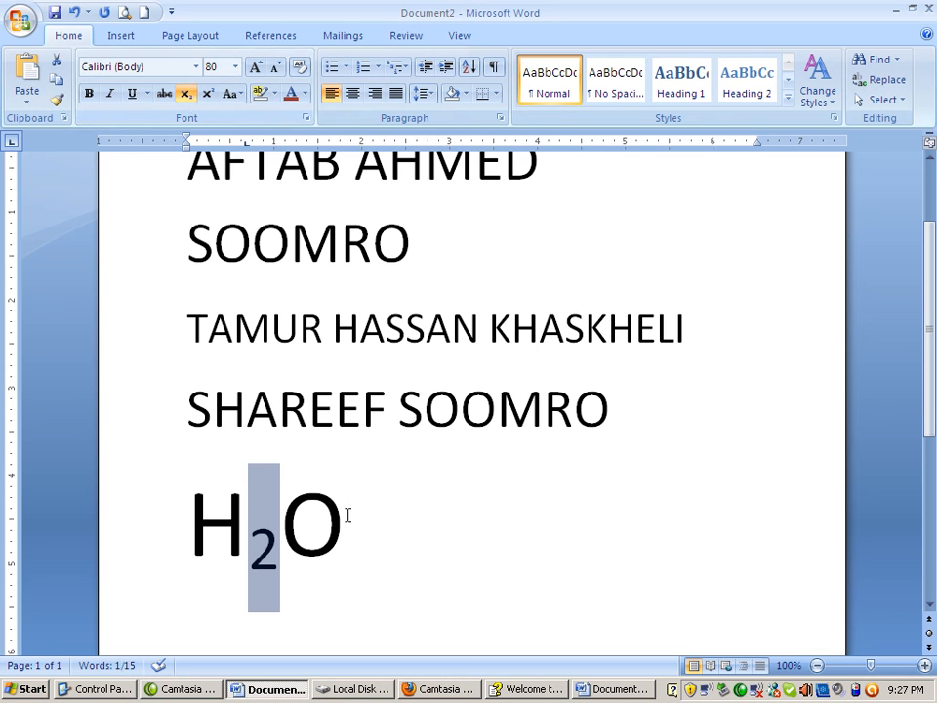
left_click(393, 568)
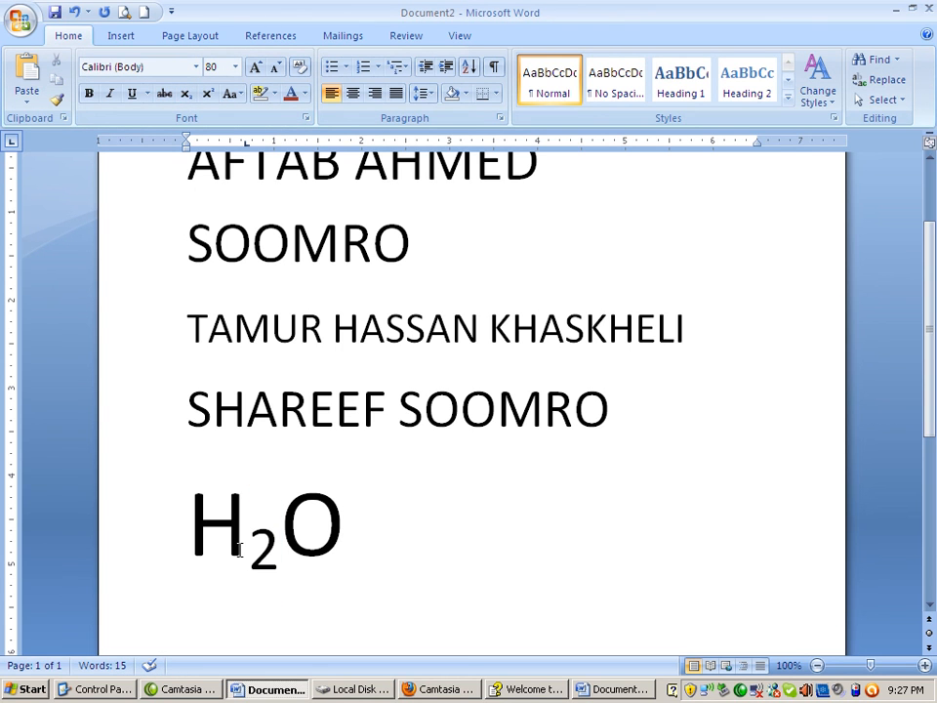
Enter X2 on a new line below H2O and format its 2 as superscript
scroll(558, 561, "down", 2)
key("Return")
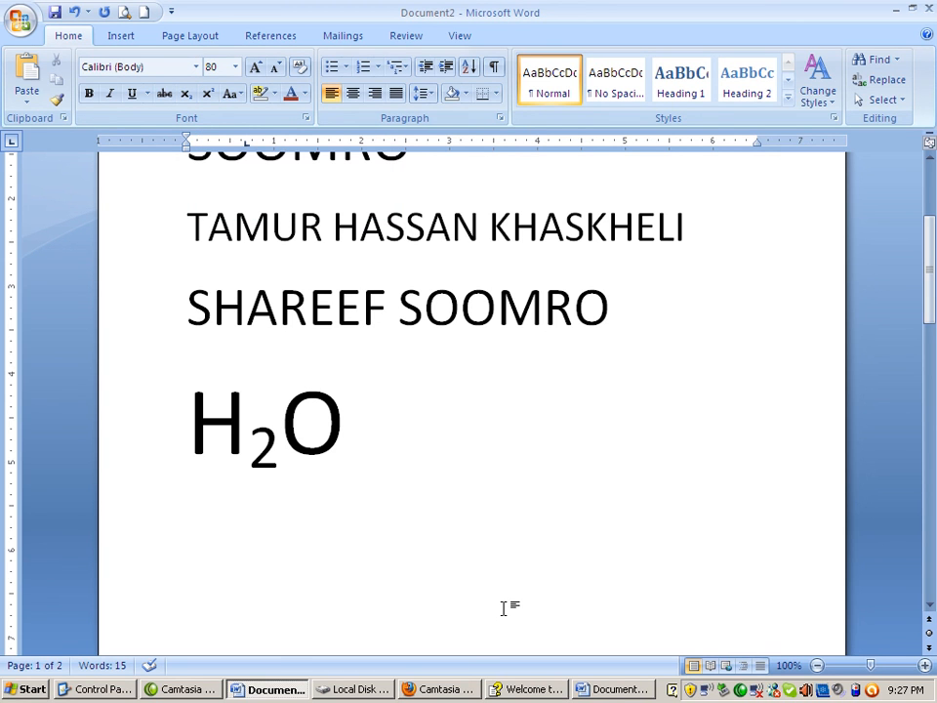
type("X2")
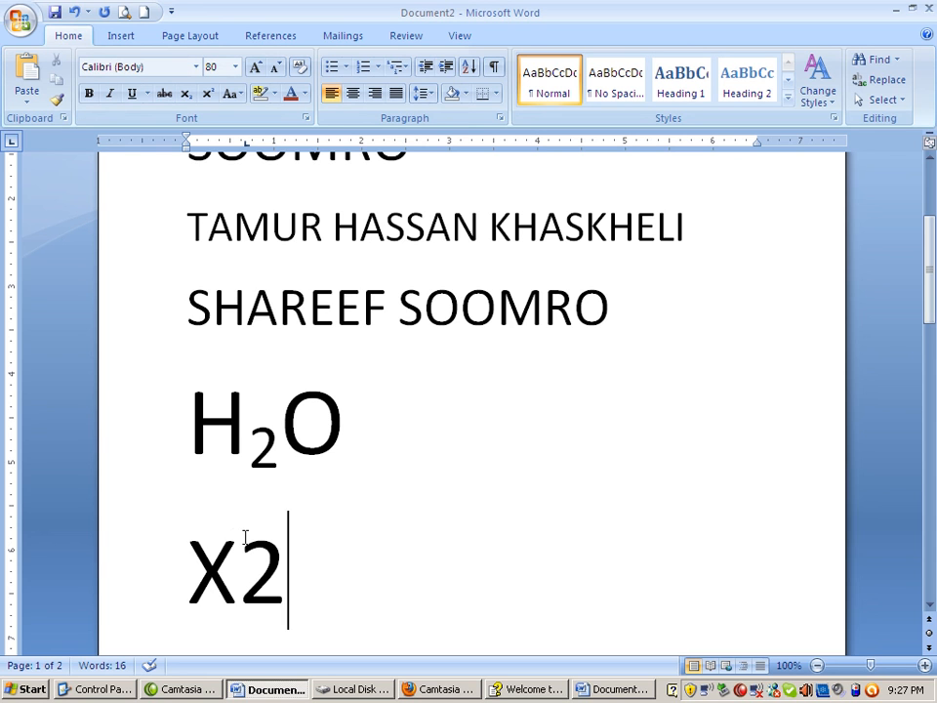
left_click_drag(245, 569, 286, 576)
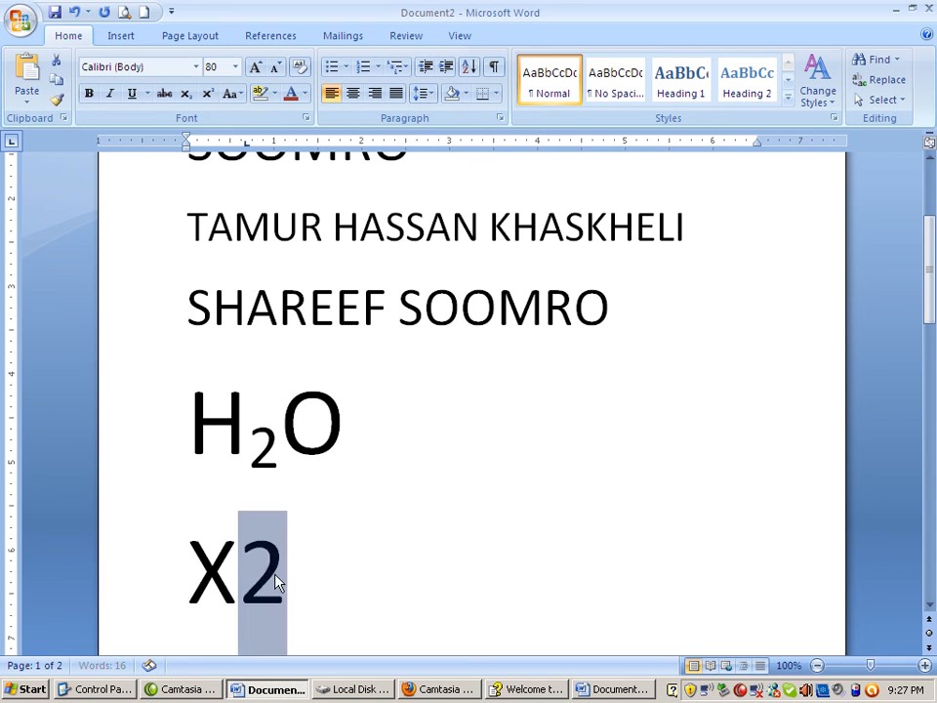
left_click(207, 94)
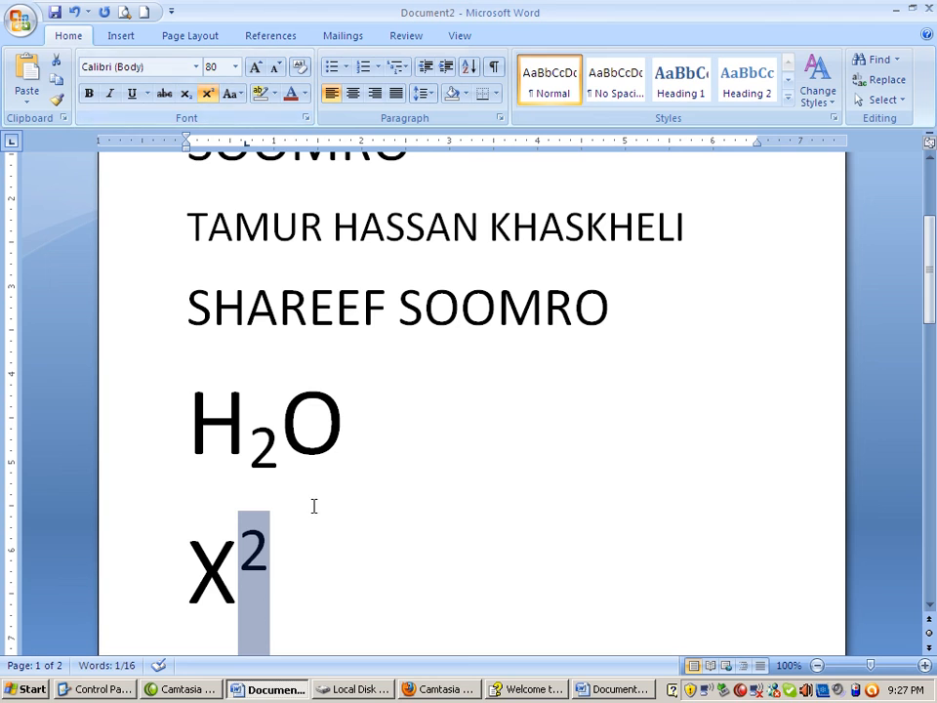
left_click(298, 560)
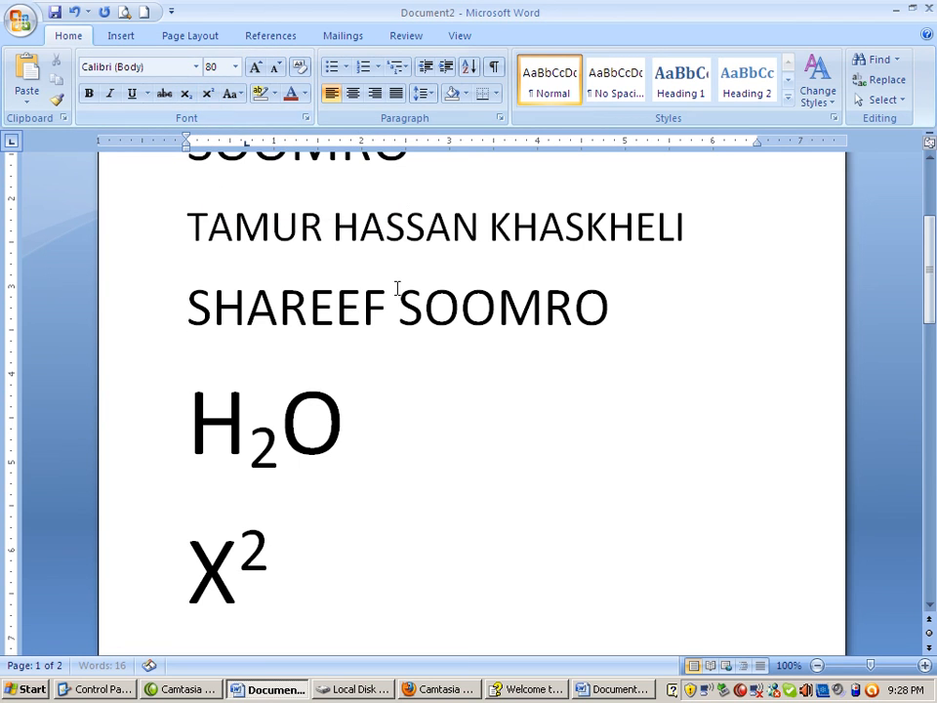
scroll(398, 293, "down", 2)
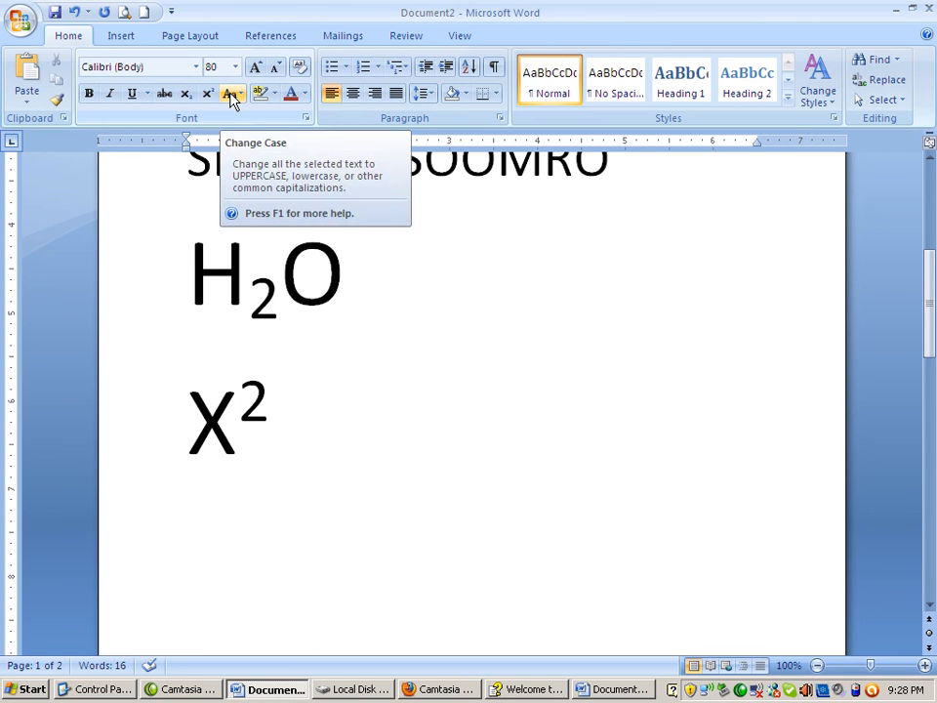
scroll(337, 221, "up", 5)
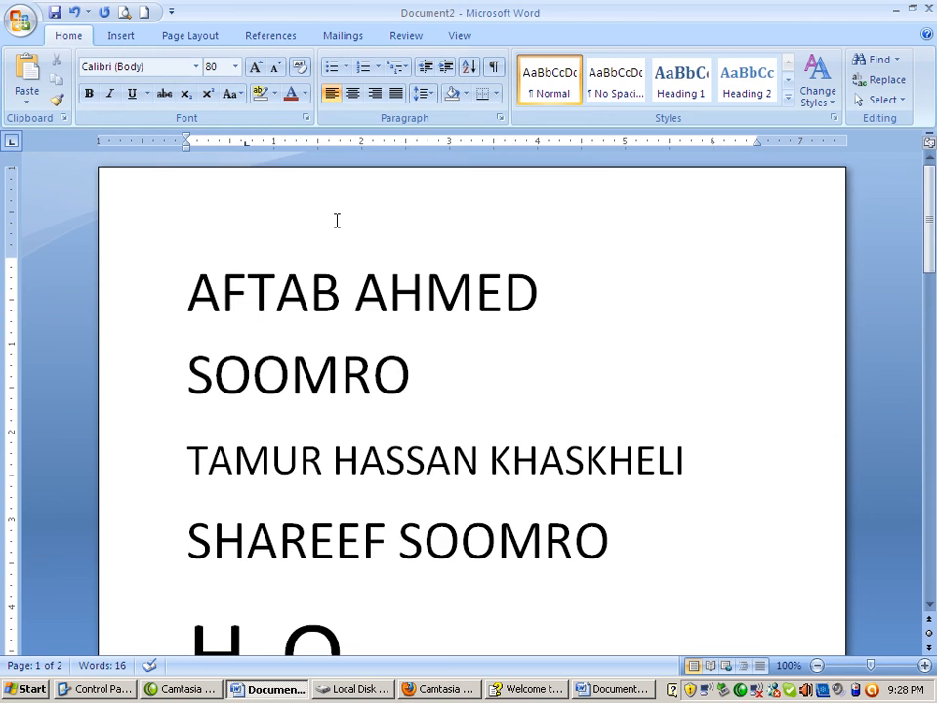
left_click_drag(184, 288, 596, 542)
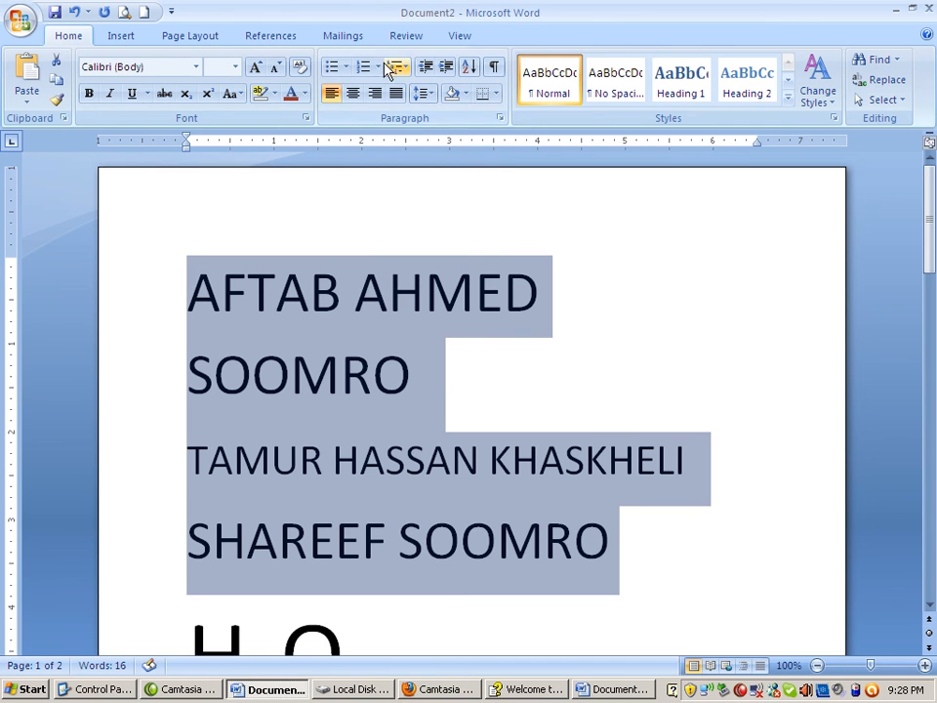
left_click(232, 93)
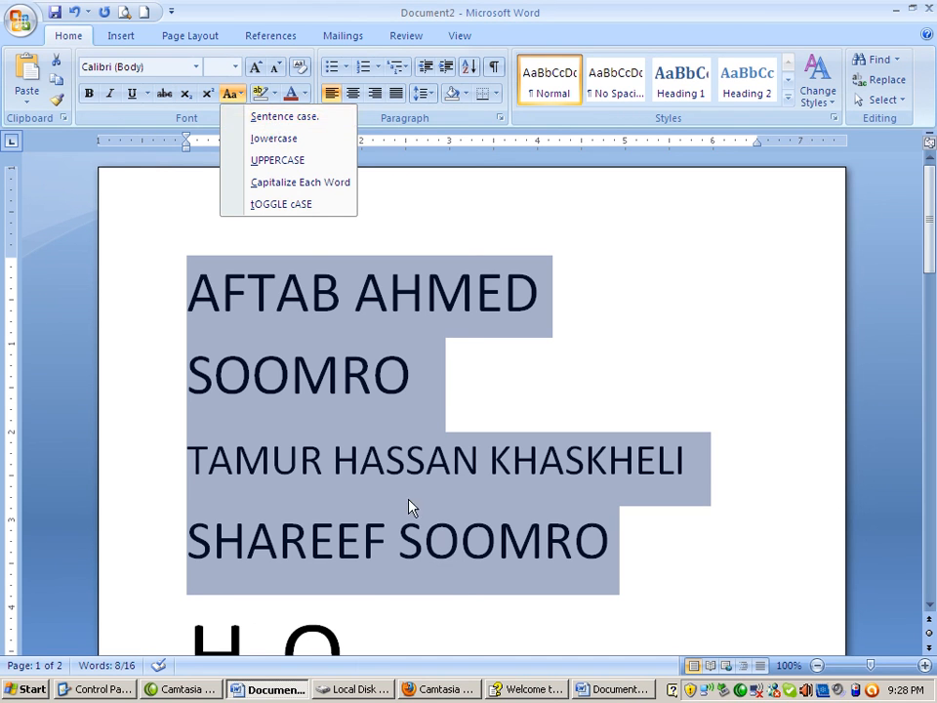
left_click(331, 428)
left_click(324, 423)
Add the sentence "Once upon a time there was a traveler." below the X2 line, followed by a line break
scroll(404, 520, "down", 3)
scroll(404, 520, "up", 3)
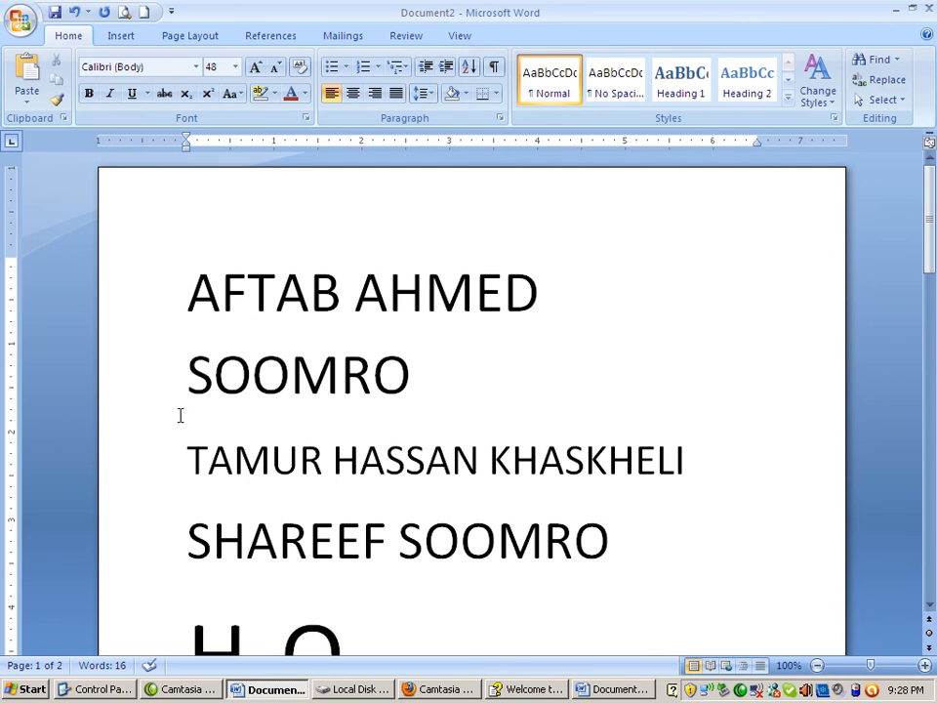
scroll(224, 608, "down", 2)
scroll(223, 608, "down", 6)
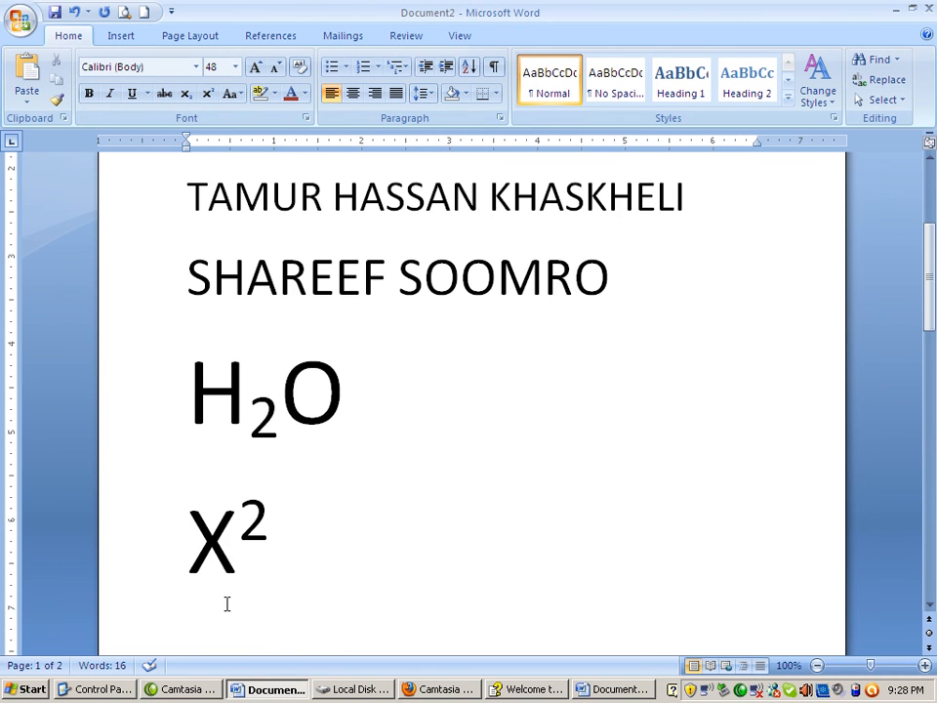
left_click(403, 558)
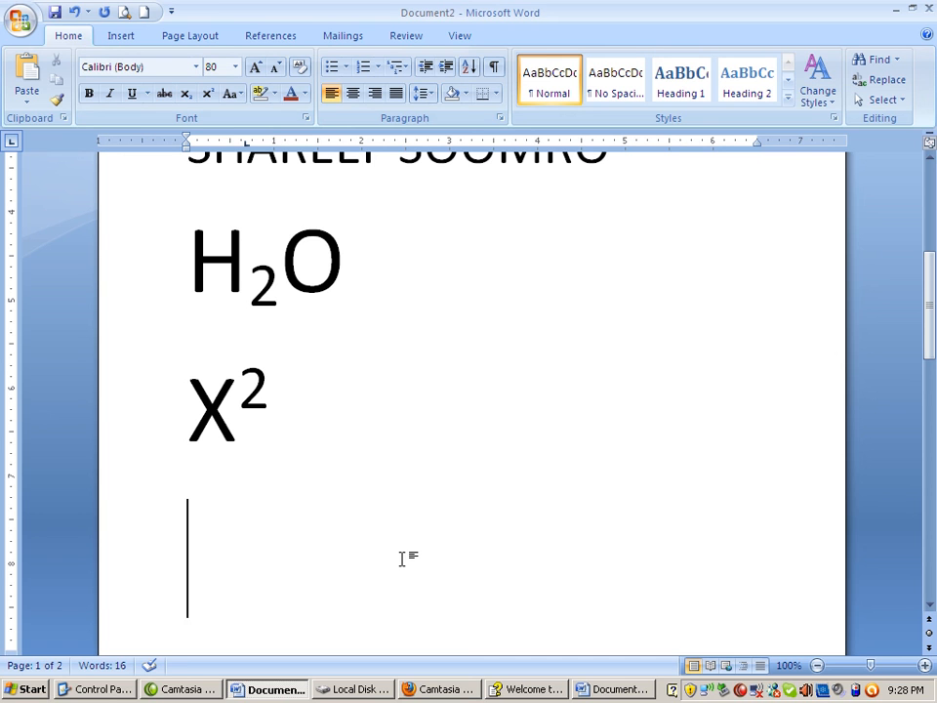
type("one")
key("BackSpace")
type("ce")
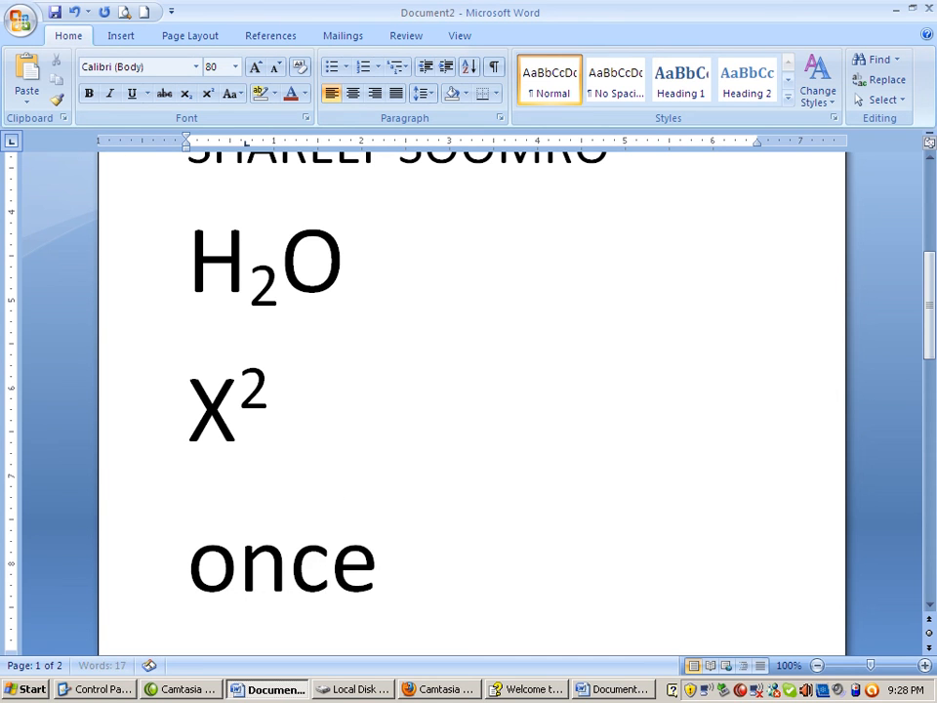
type(" upon a")
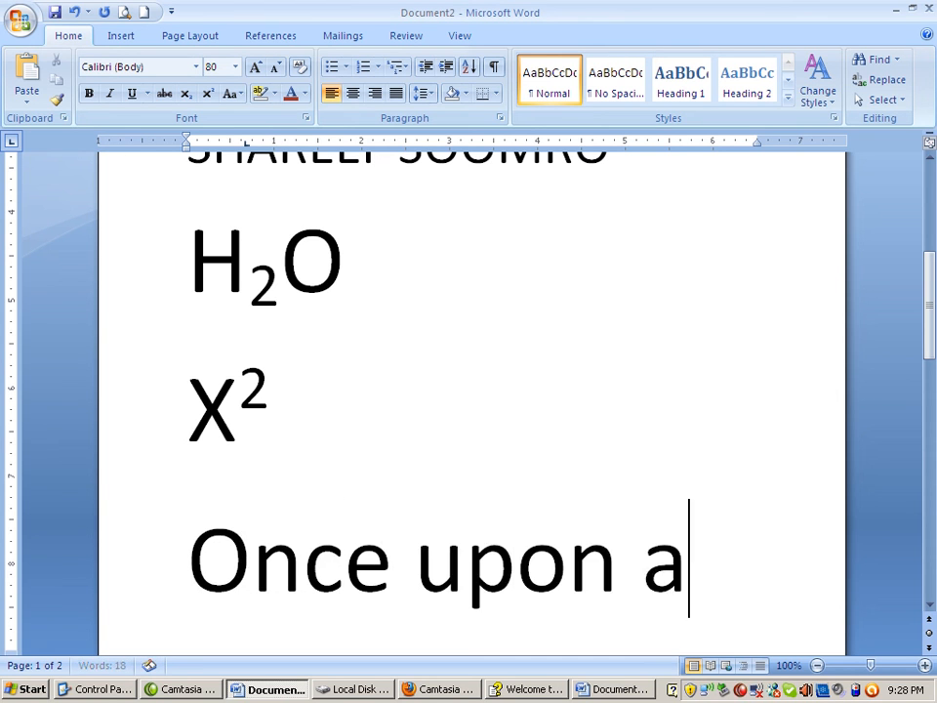
type(" time  there")
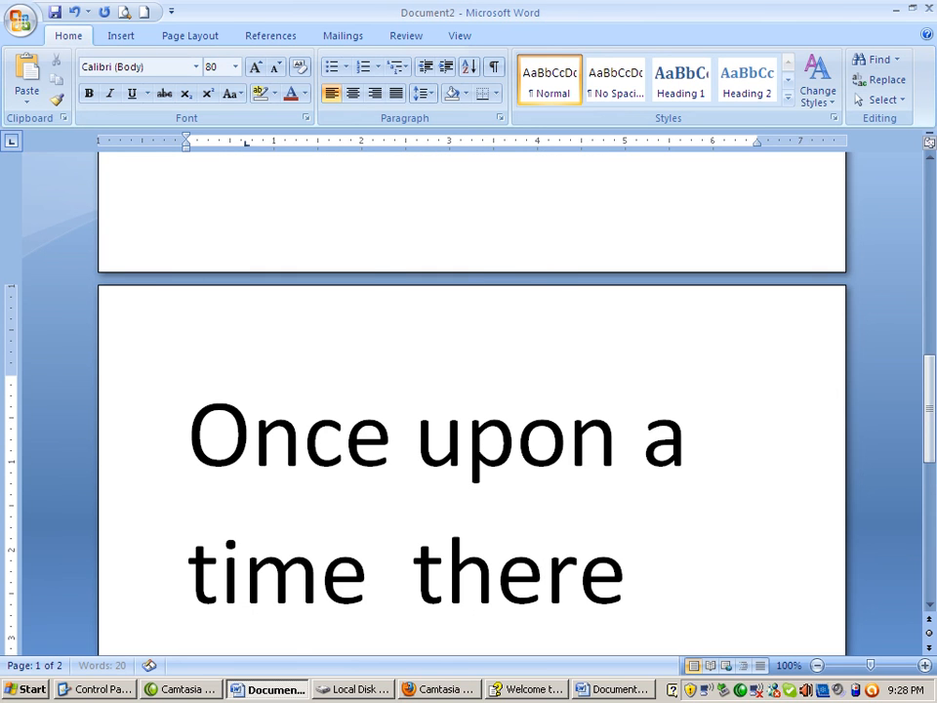
type(" was a t")
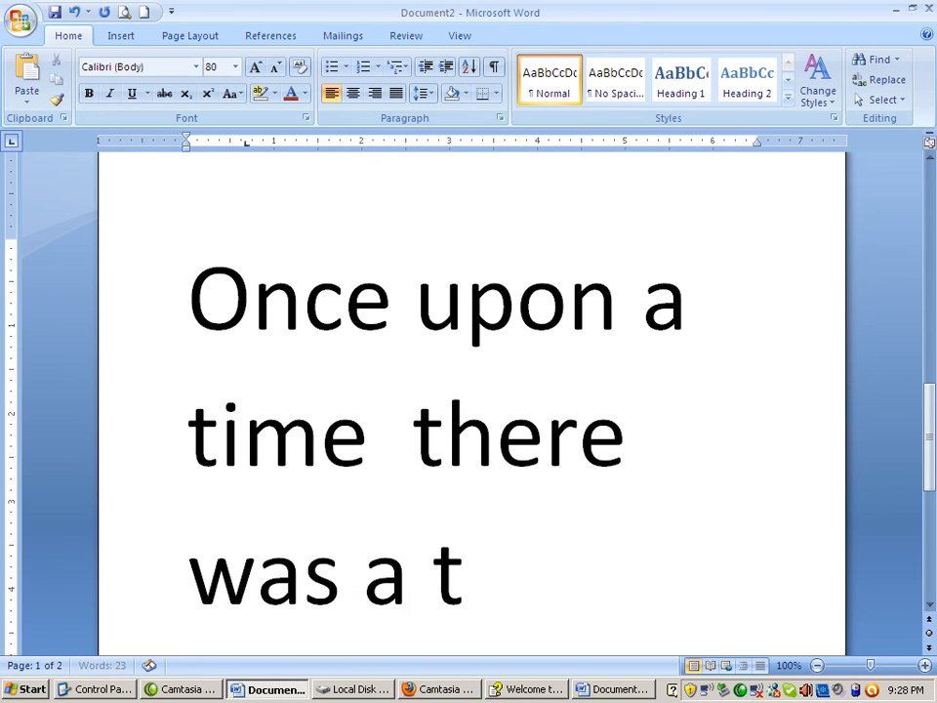
type("ravell")
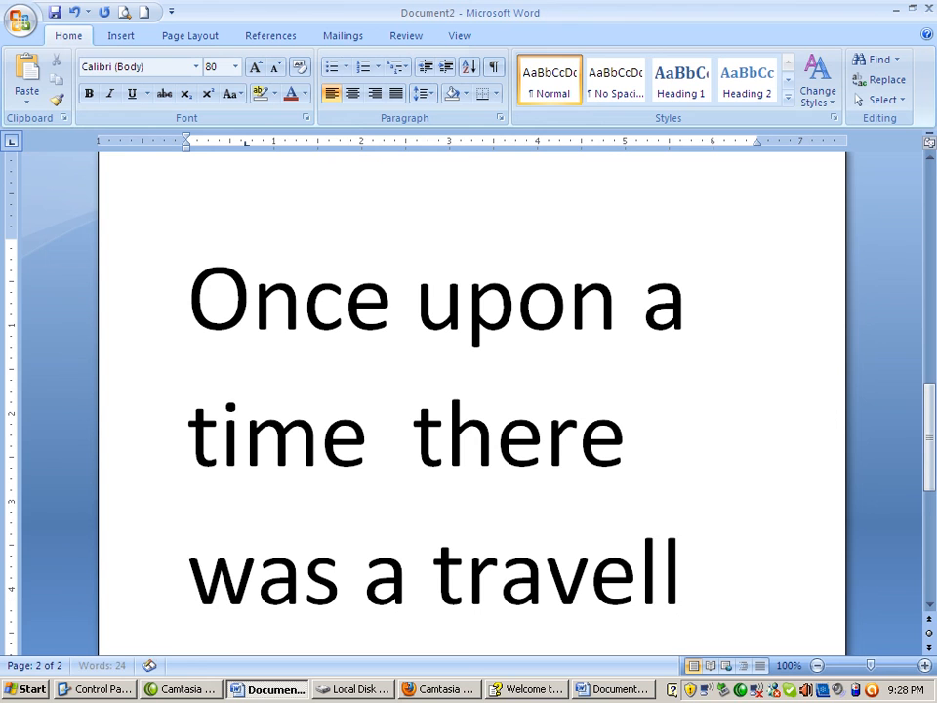
type("er.")
key("Return")
Select the whole "Once upon a time" sentence and shrink its font size step by step to 52 points
key("Up")
key("Up")
key("Up")
key("Up")
key("Up")
key("Down")
key("Down")
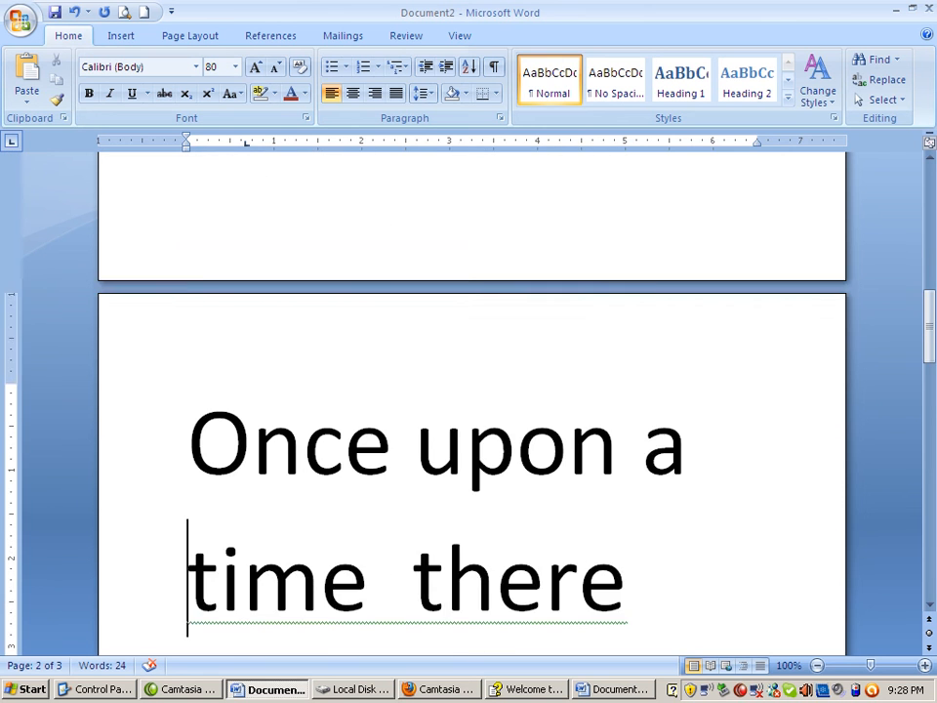
key("Down")
key("Down")
key("Down")
key("Up")
key("Up")
key("Up")
key("Up")
key("shift+Down")
key("shift+Down")
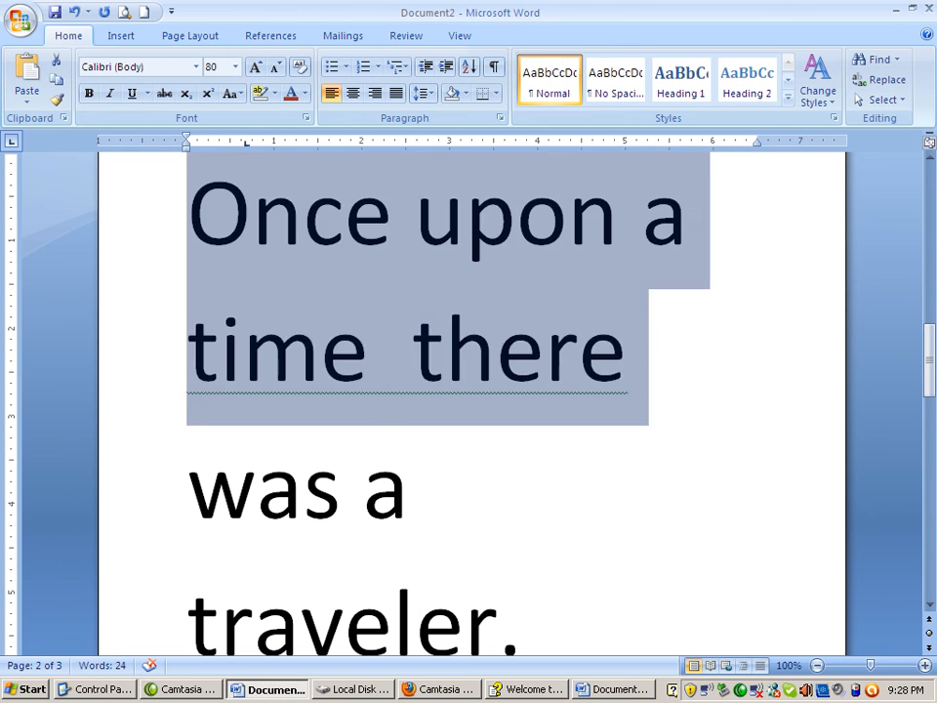
key("shift+Down")
key("shift+Down")
key("ctrl+bracketleft")
key("ctrl+bracketleft")
key("ctrl+bracketleft")
key("ctrl+bracketleft")
key("ctrl+bracketleft")
key("ctrl+bracketleft")
key("ctrl+bracketleft")
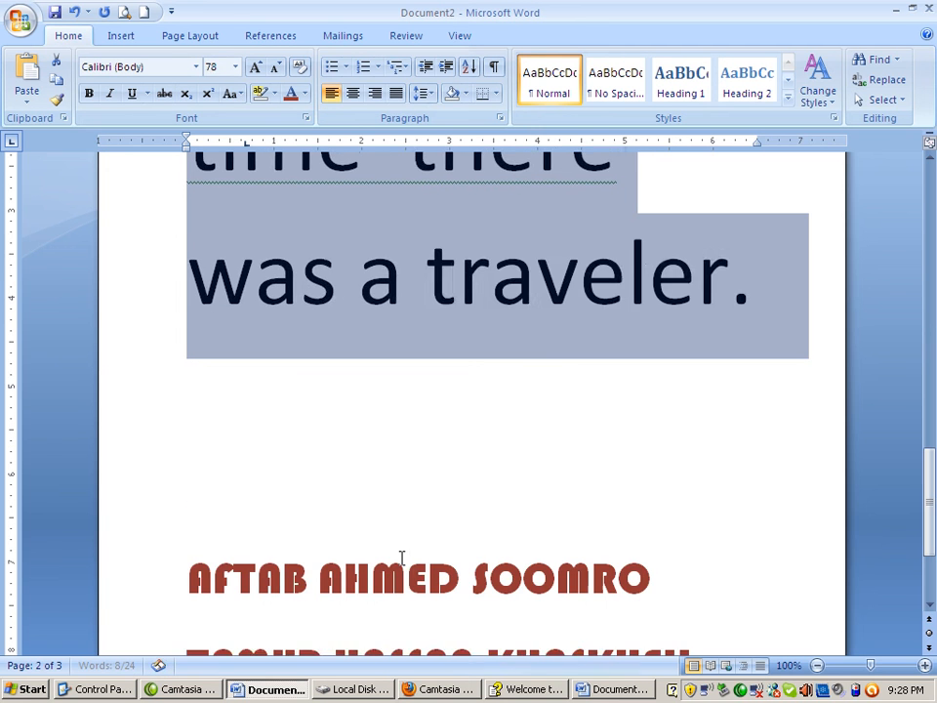
key("ctrl+bracketleft")
key("ctrl+bracketleft")
key("ctrl+bracketleft")
key("ctrl+bracketleft")
key("ctrl+bracketleft")
key("ctrl+bracketleft")
key("ctrl+bracketleft")
key("ctrl+bracketleft")
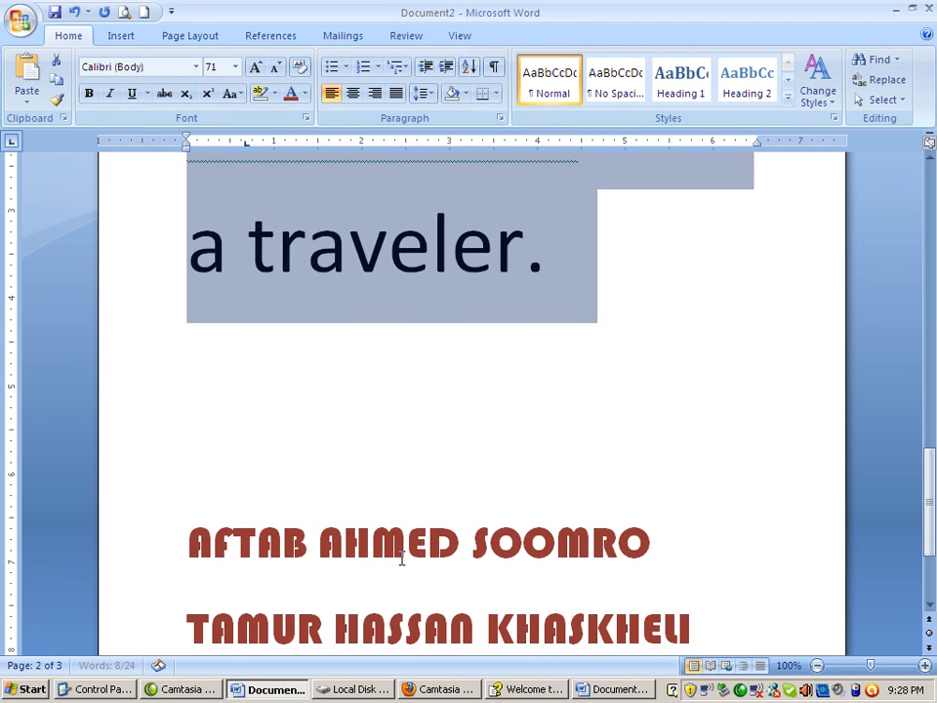
key("ctrl+bracketleft")
key("ctrl+bracketleft")
key("ctrl+bracketleft")
key("ctrl+bracketleft")
key("ctrl+bracketleft")
key("ctrl+bracketleft")
key("ctrl+bracketleft")
key("ctrl+bracketleft")
key("ctrl+bracketleft")
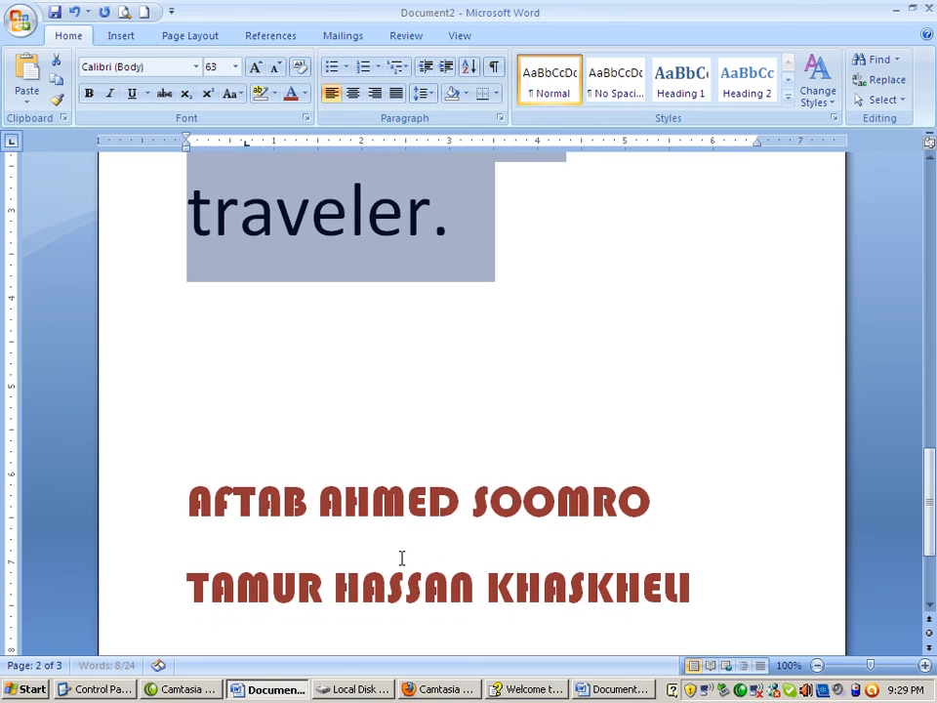
key("ctrl+bracketleft")
key("ctrl+bracketleft")
key("ctrl+bracketleft")
key("ctrl+bracketleft")
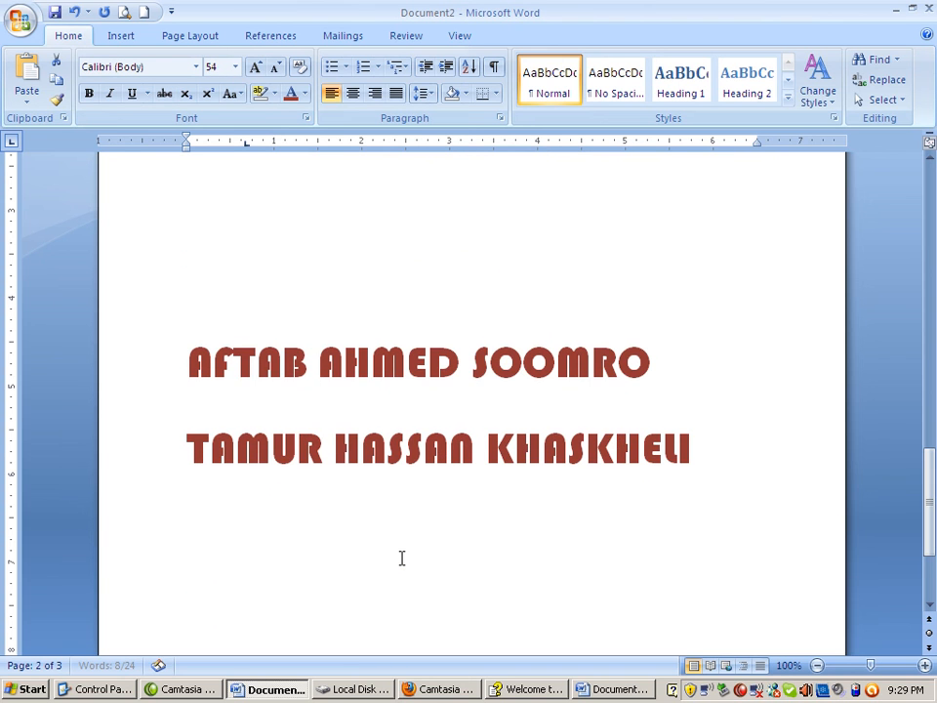
scroll(690, 439, "up", 5)
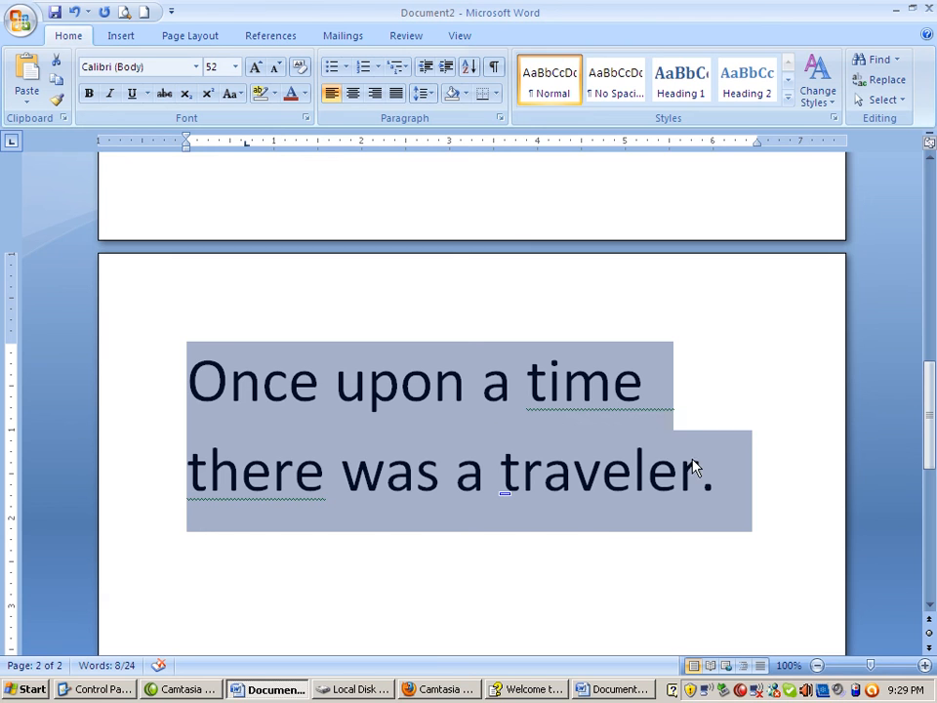
Reselect the whole "Once upon a time" sentence and change its case to Sentence case, followed by lowercase
left_click(730, 480)
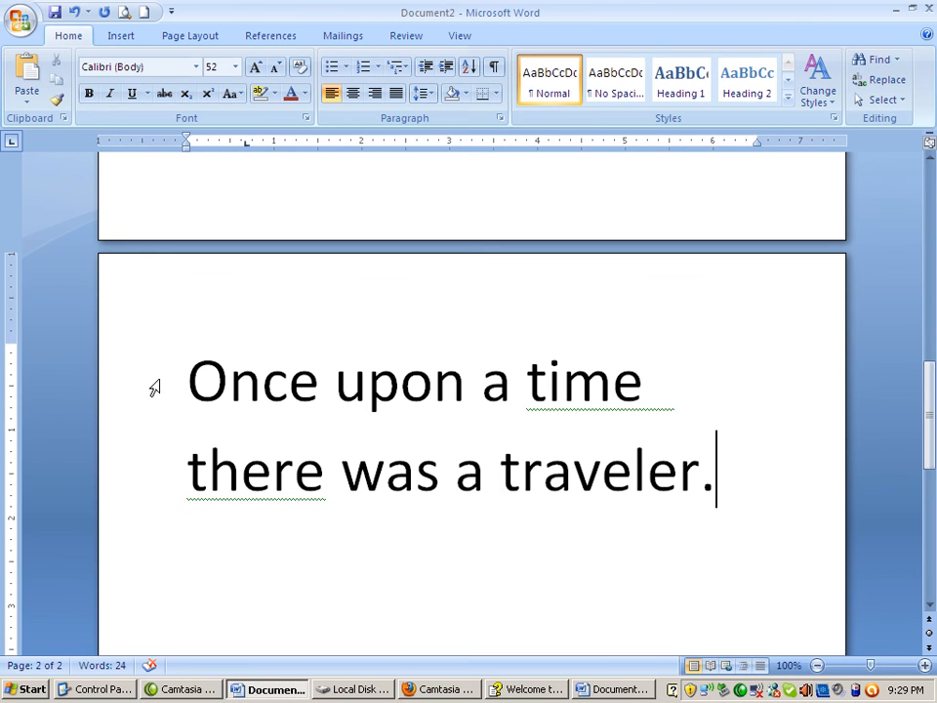
left_click_drag(153, 389, 164, 495)
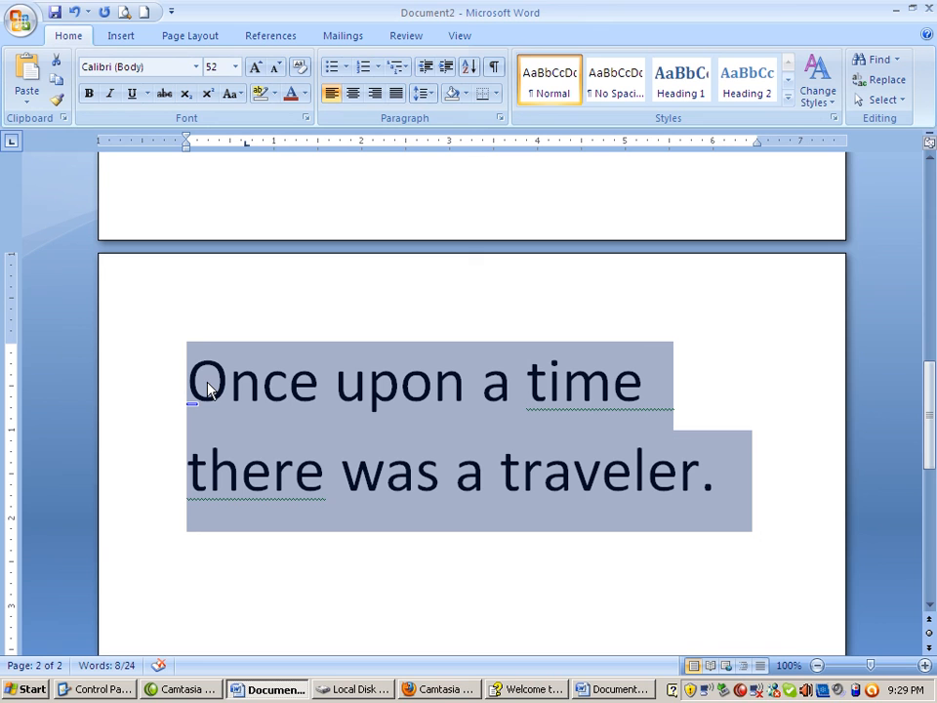
left_click(234, 95)
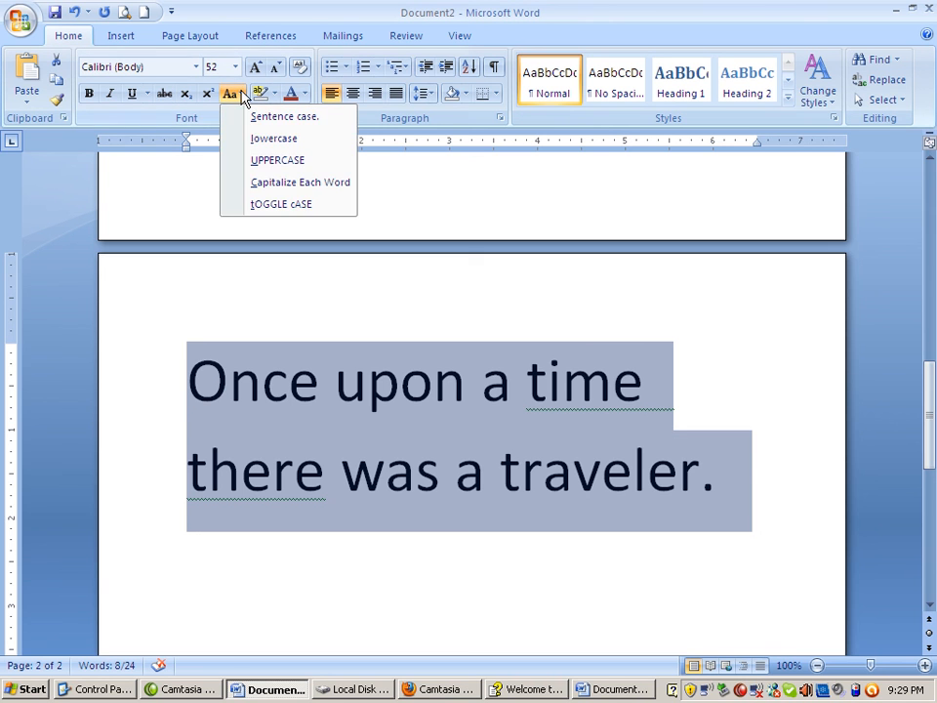
left_click(246, 125)
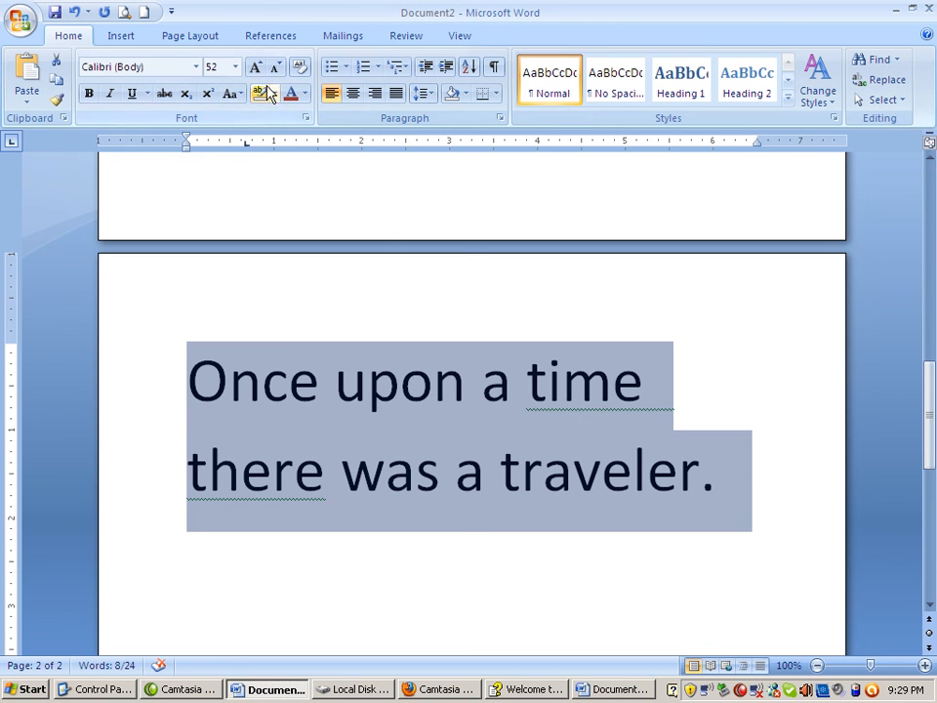
left_click(235, 96)
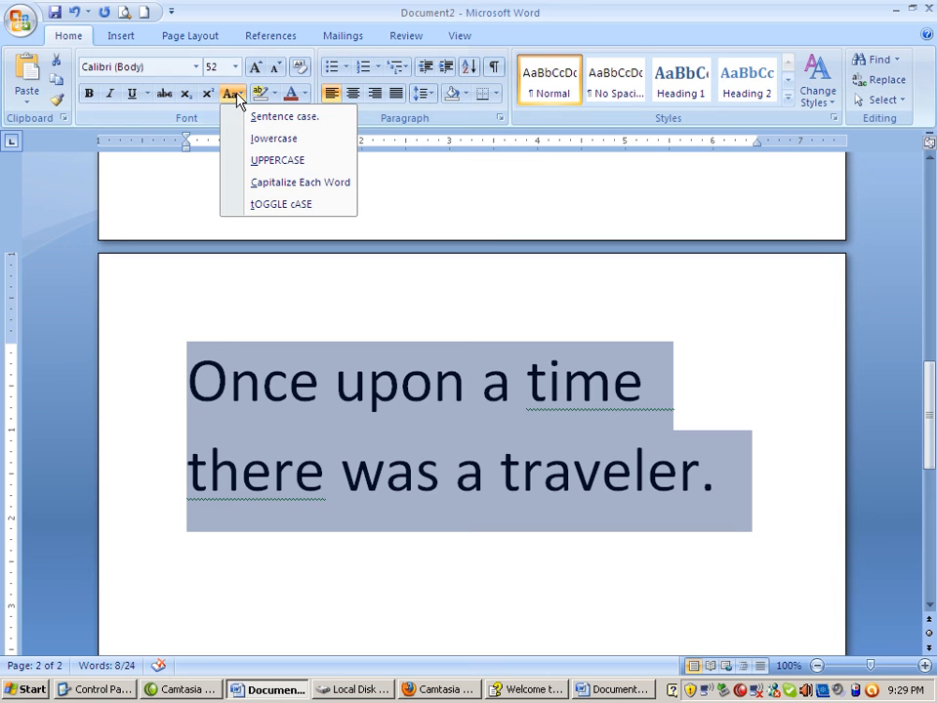
left_click(254, 139)
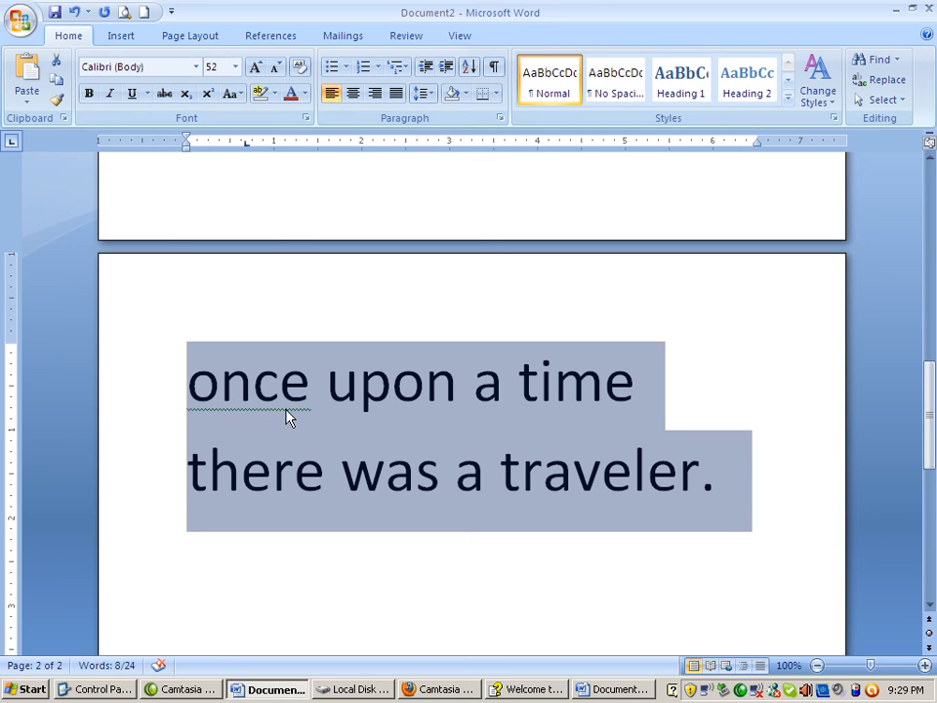
Switch the selected sentence to UPPERCASE, back to Sentence case, and to UPPERCASE again
left_click(235, 94)
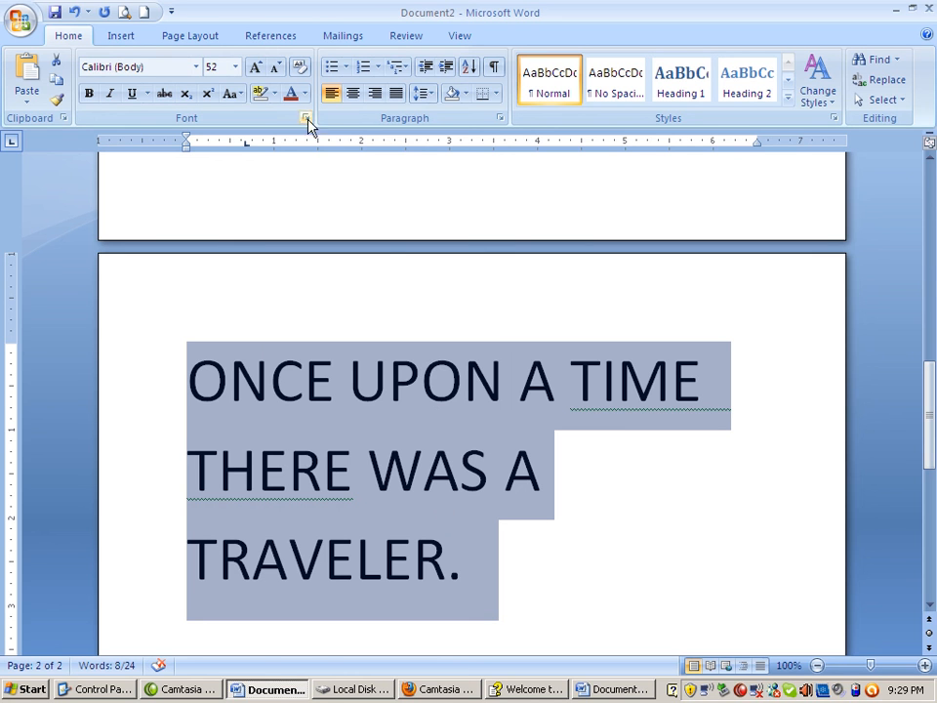
left_click(236, 94)
left_click(255, 119)
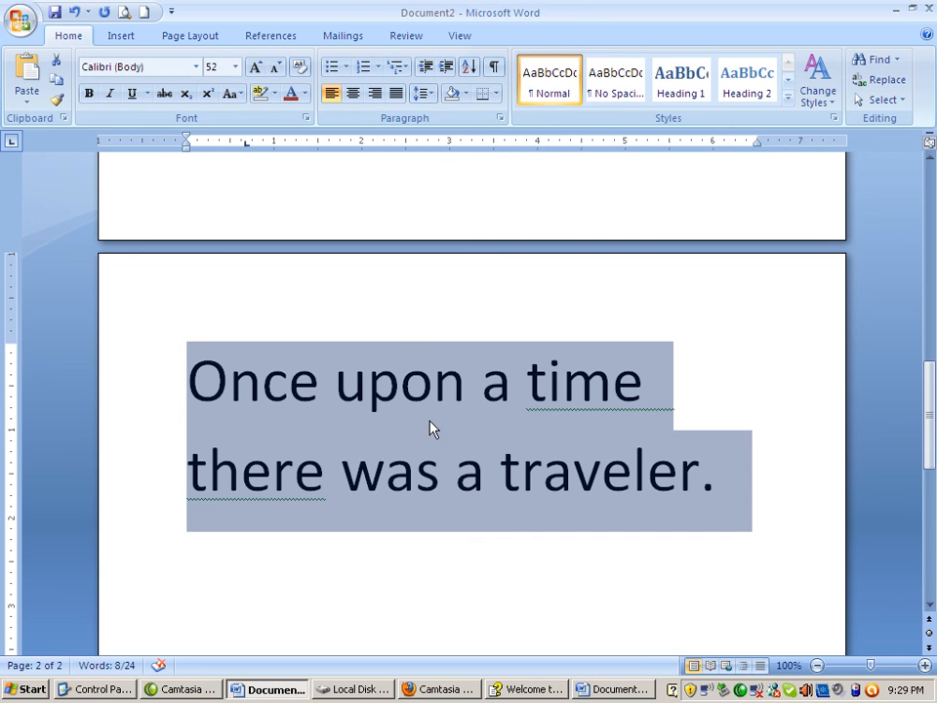
left_click(237, 94)
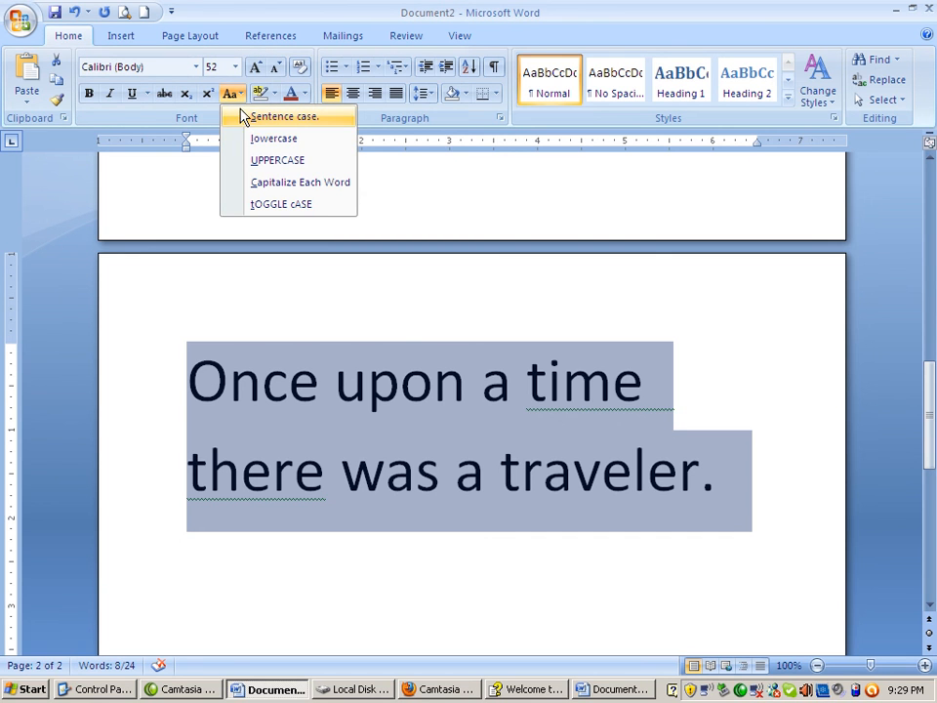
left_click(244, 161)
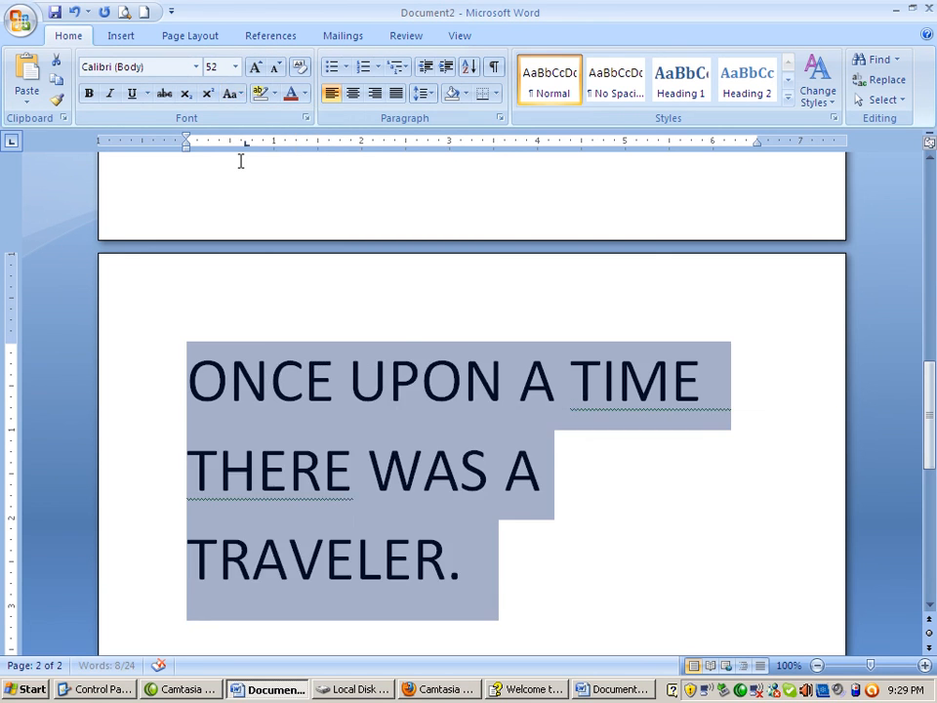
Apply Capitalize Each Word to the selected sentence, invert it with tOGGLE cASE, and deselect the text
left_click(239, 94)
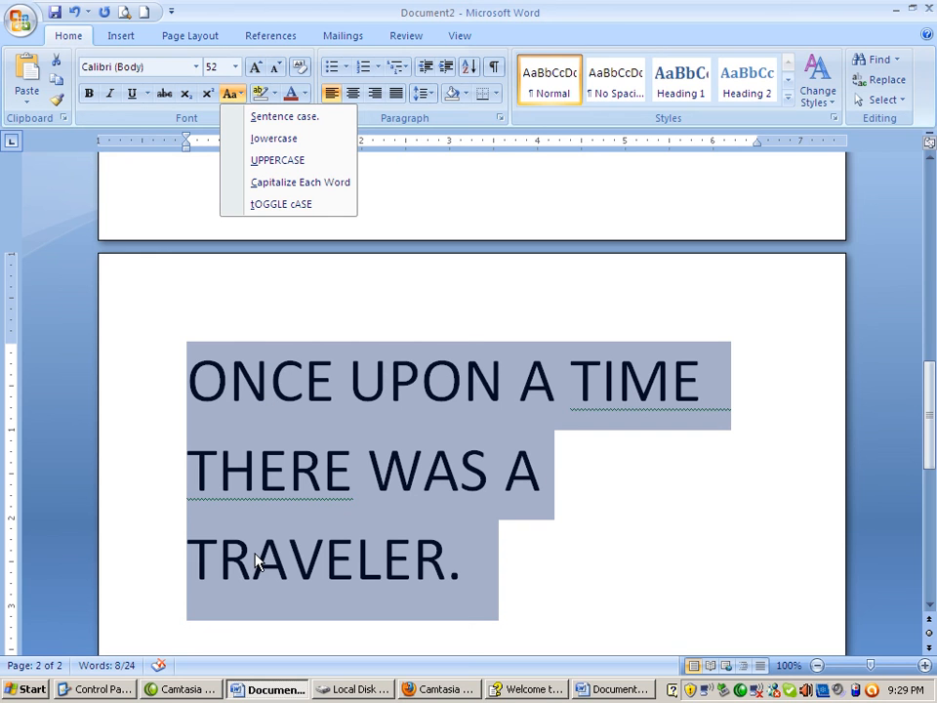
left_click(290, 185)
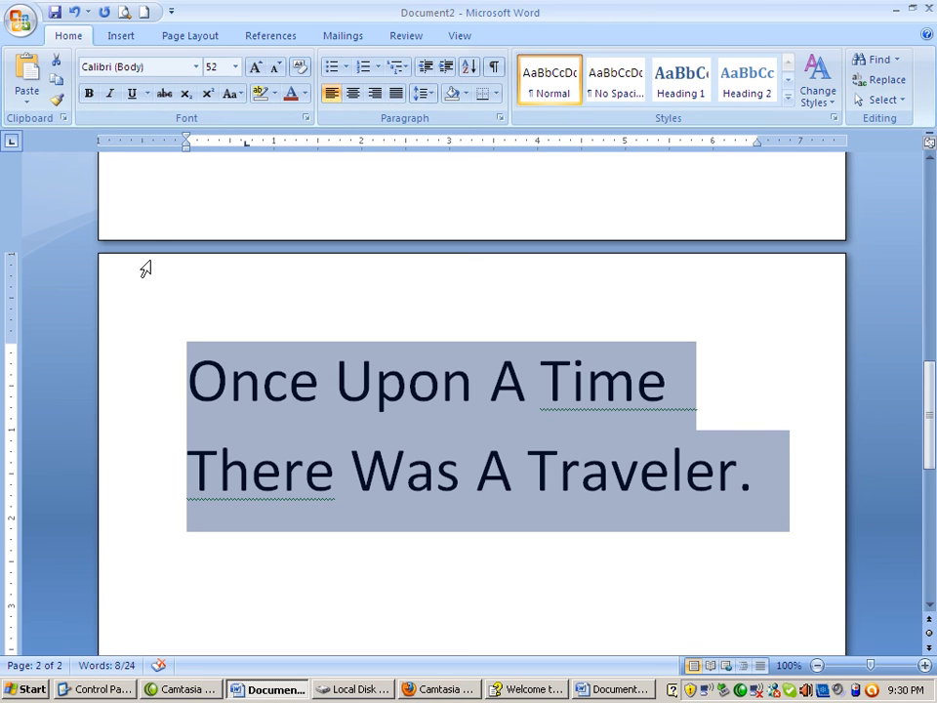
left_click(236, 97)
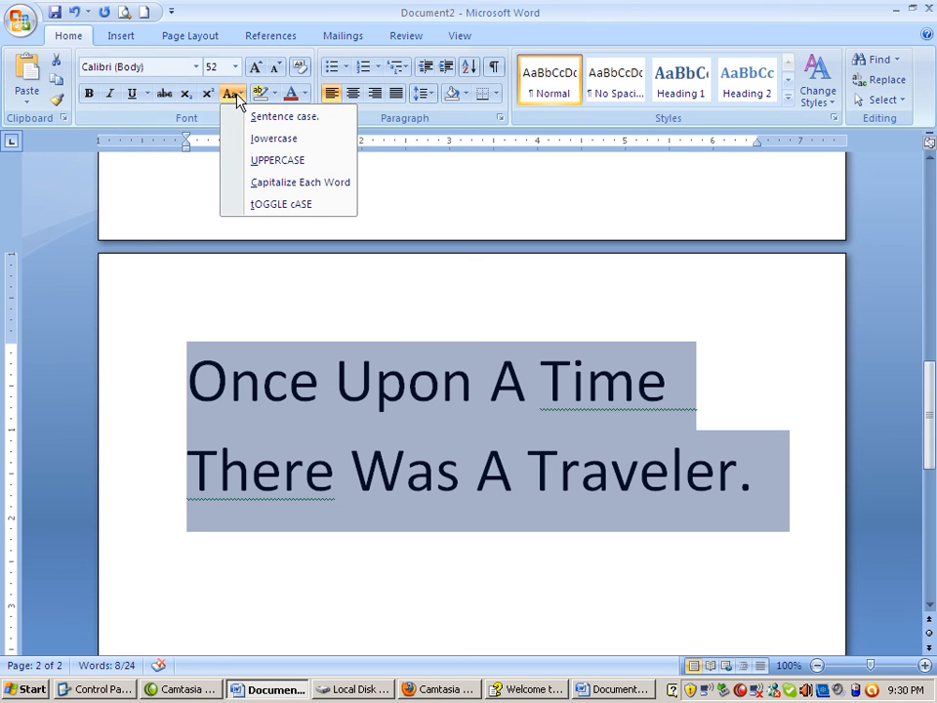
left_click(264, 206)
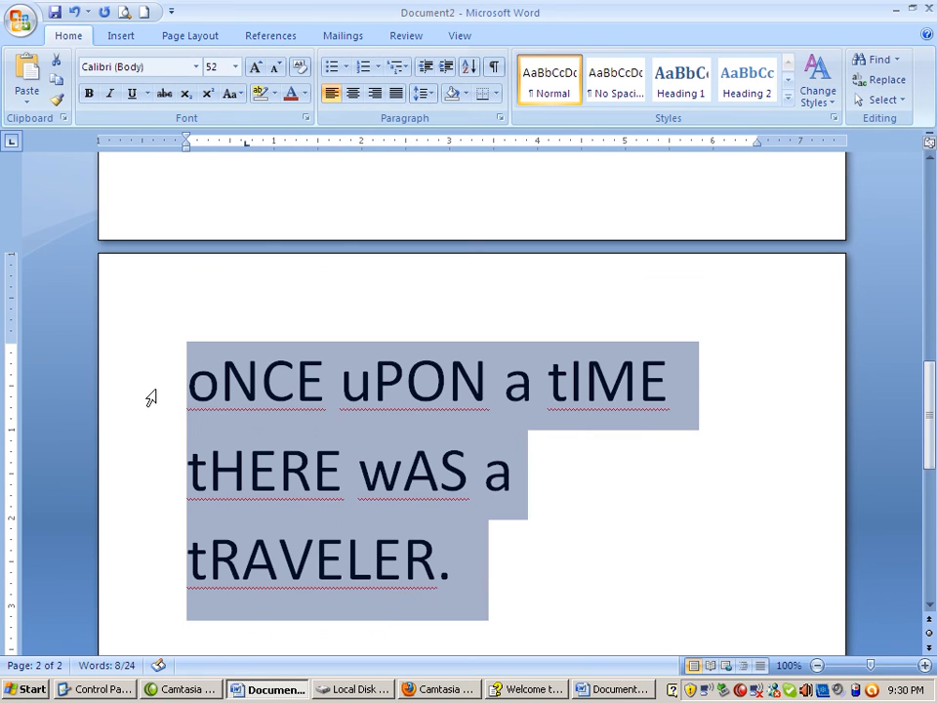
left_click(214, 393)
left_click(357, 390)
left_click(526, 377)
left_click(573, 387)
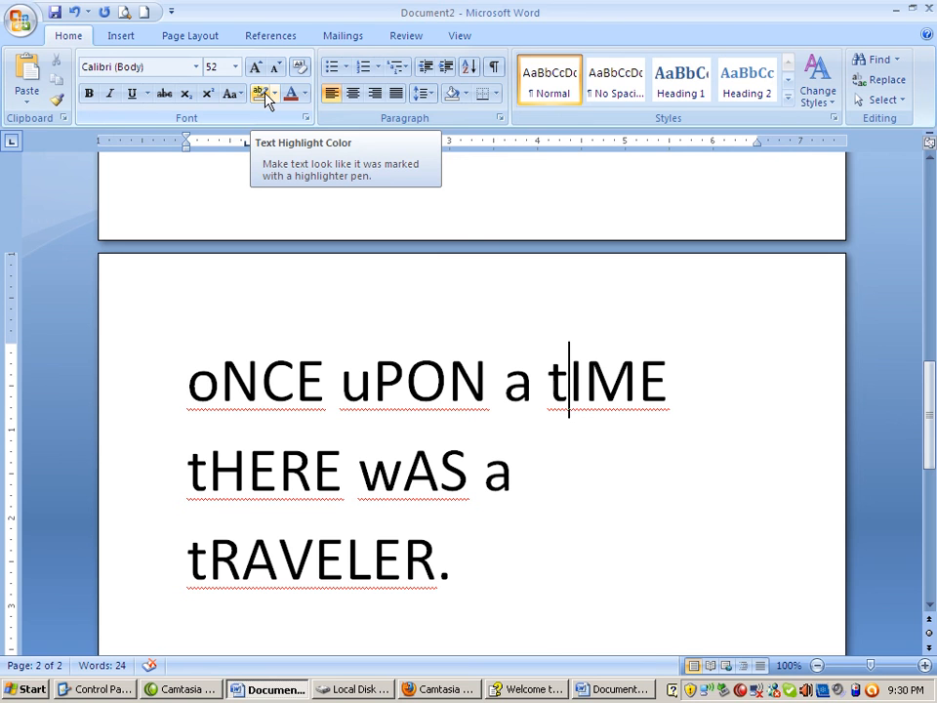
Select all three lines of the toggled-case sentence and highlight them in bright pink
left_click_drag(166, 386, 176, 556)
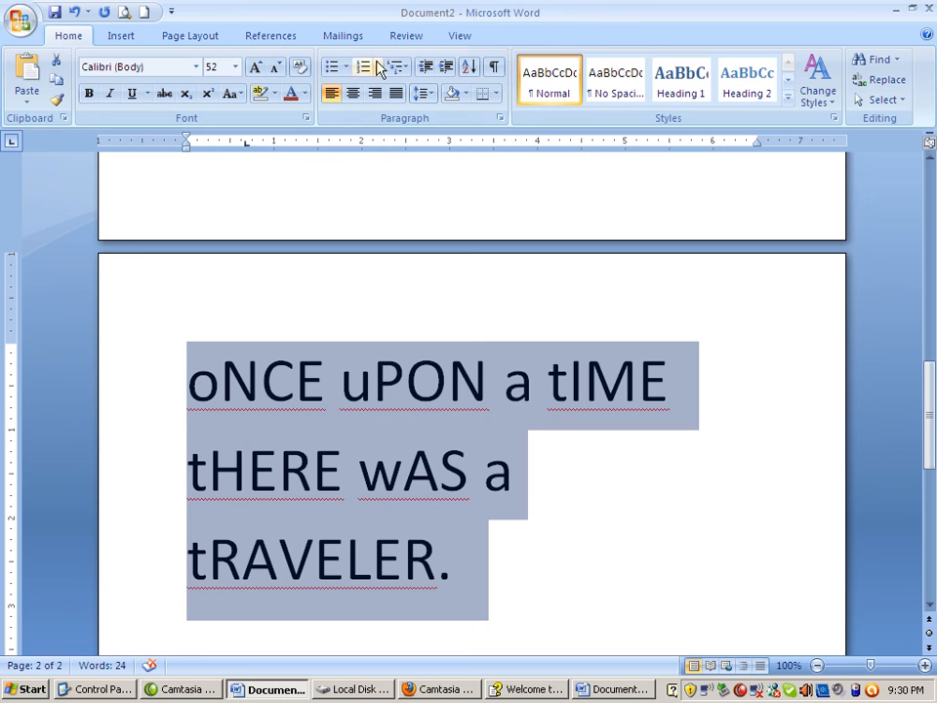
left_click(276, 94)
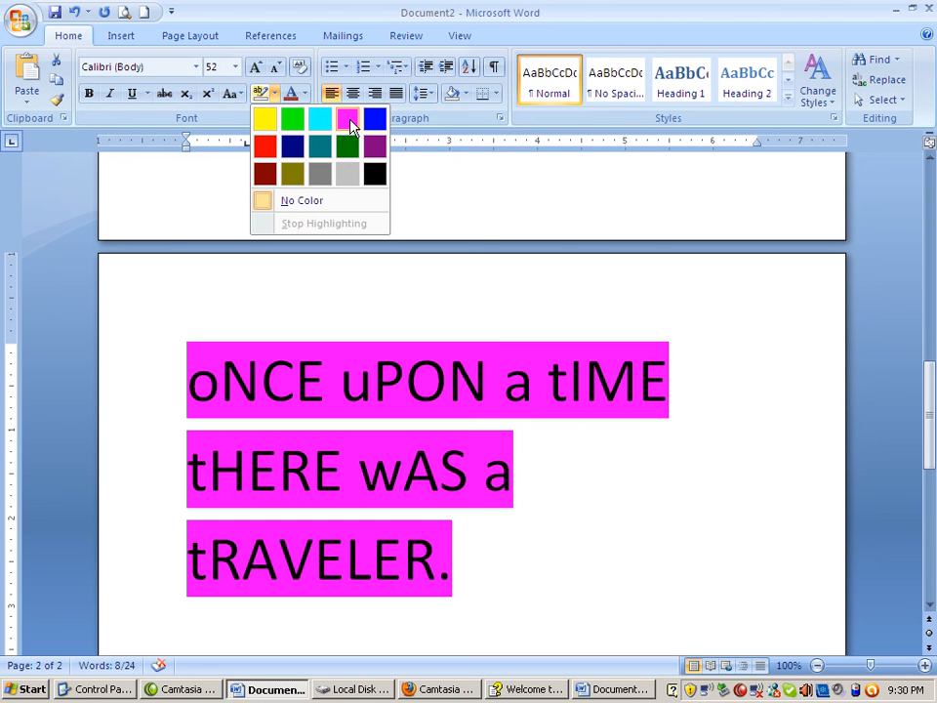
left_click(349, 125)
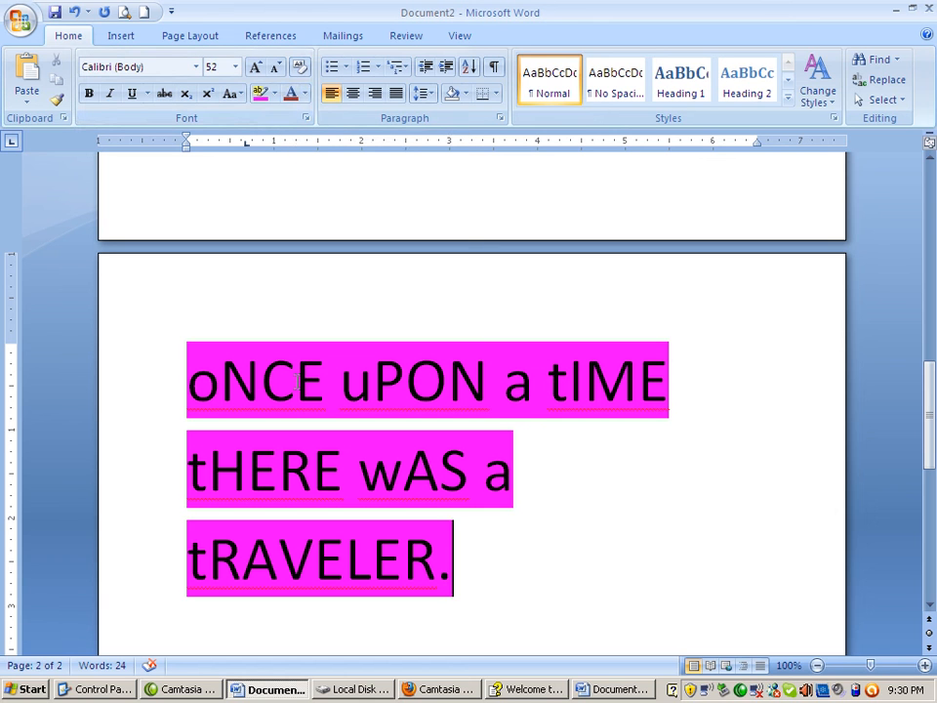
Set the font color of the whole pink-highlighted sentence to the standard dark blue and clear the selection
left_click_drag(161, 376, 193, 535)
left_click(304, 94)
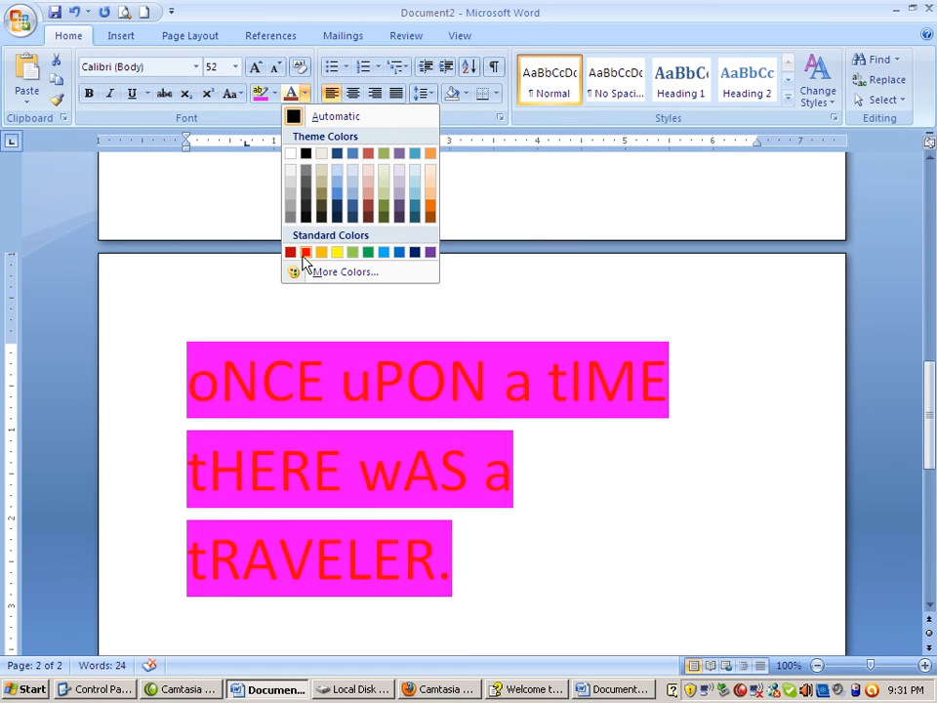
left_click(415, 255)
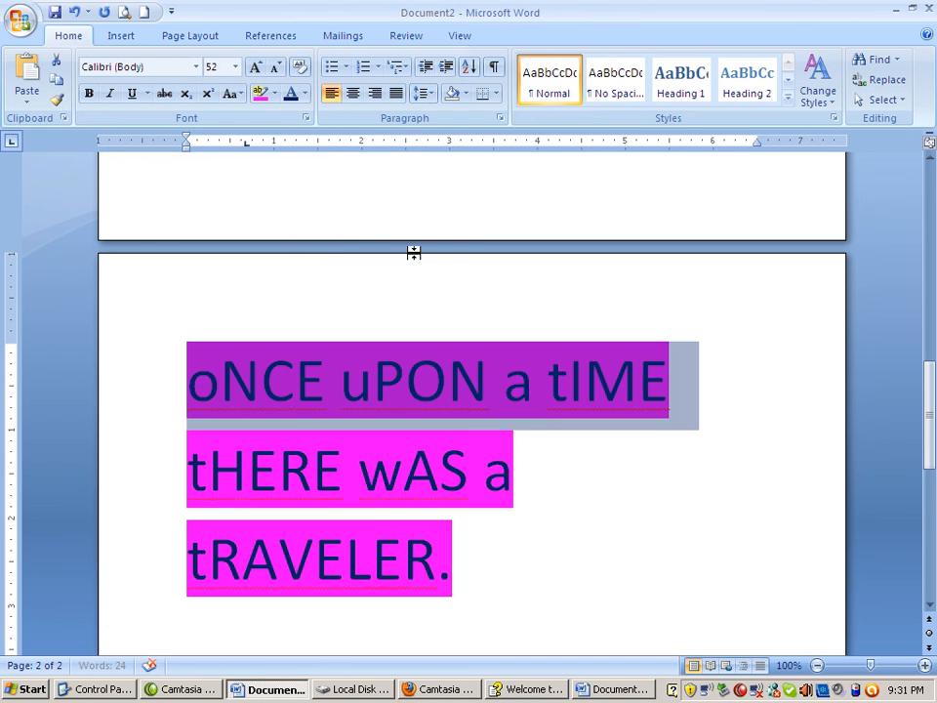
left_click(523, 473)
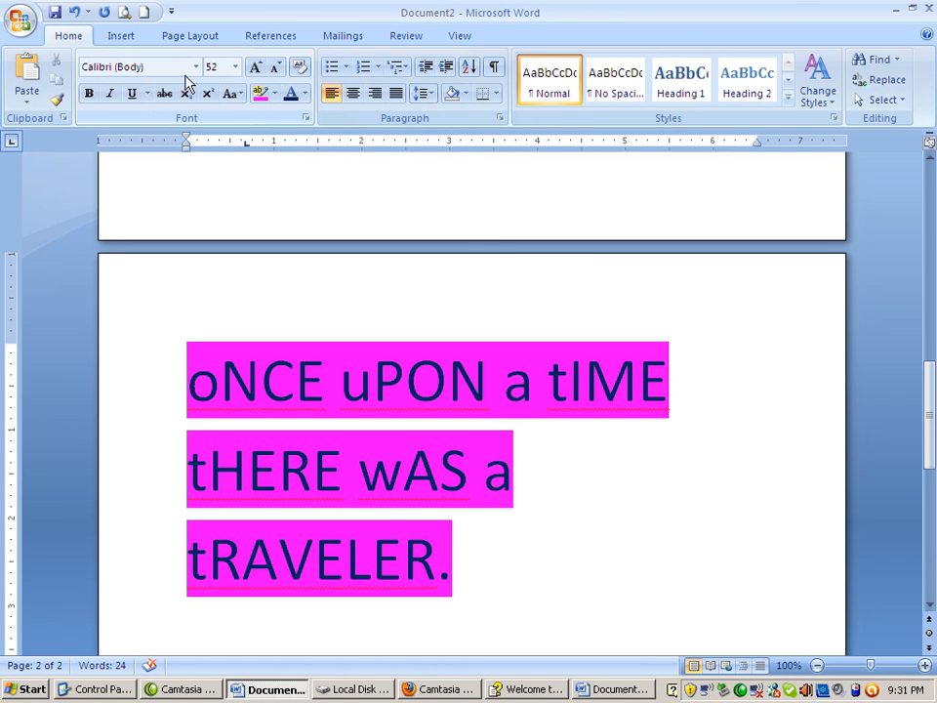
left_click(430, 447)
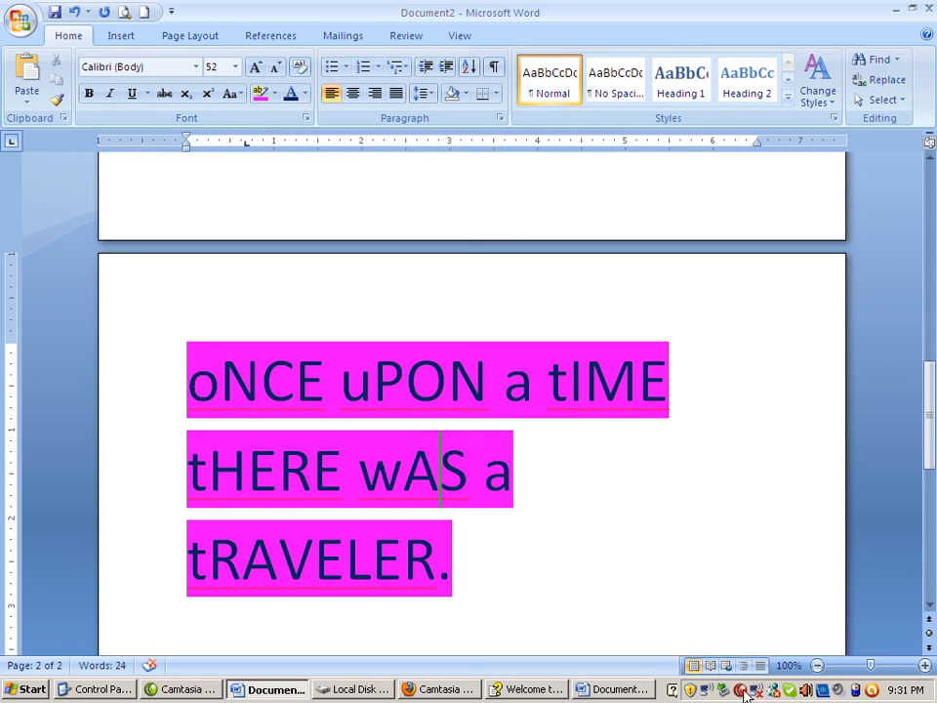